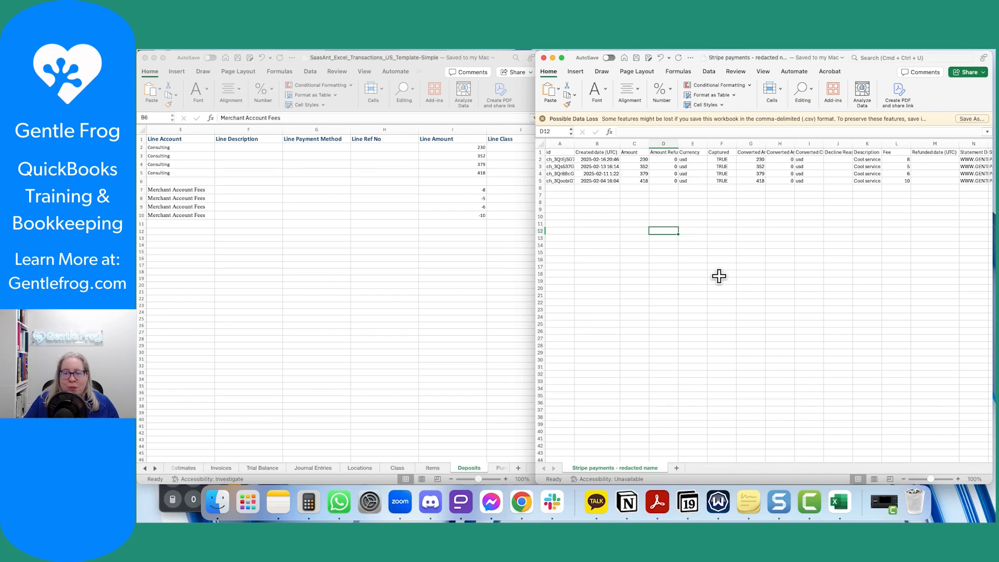
Step: Examine the Description column and the customer descriptions of all four payments in the Stripe payments export
{"action": "left_click", "coordinate": [769, 214]}
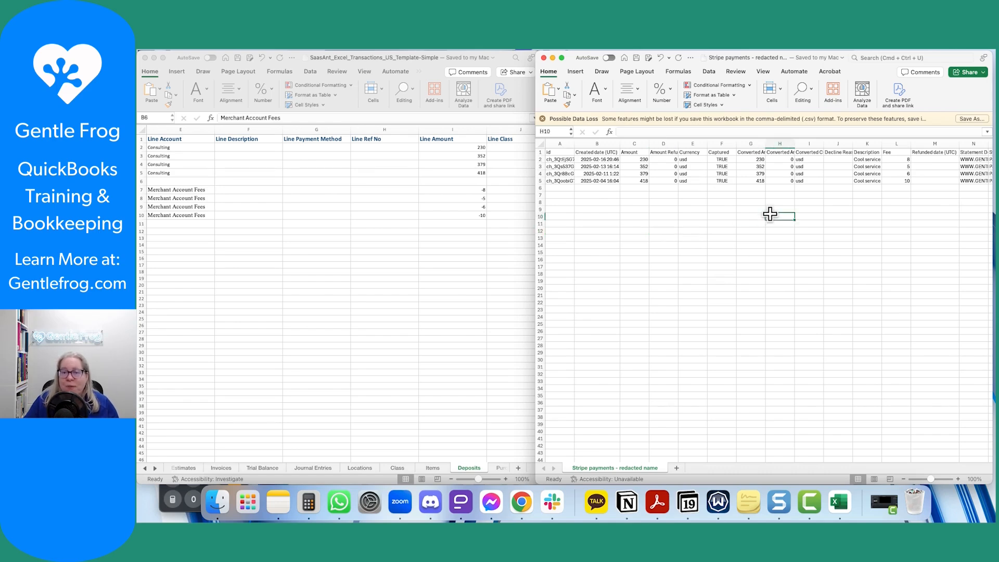
{"action": "left_click_drag", "start_coordinate": [863, 159], "coordinate": [863, 188]}
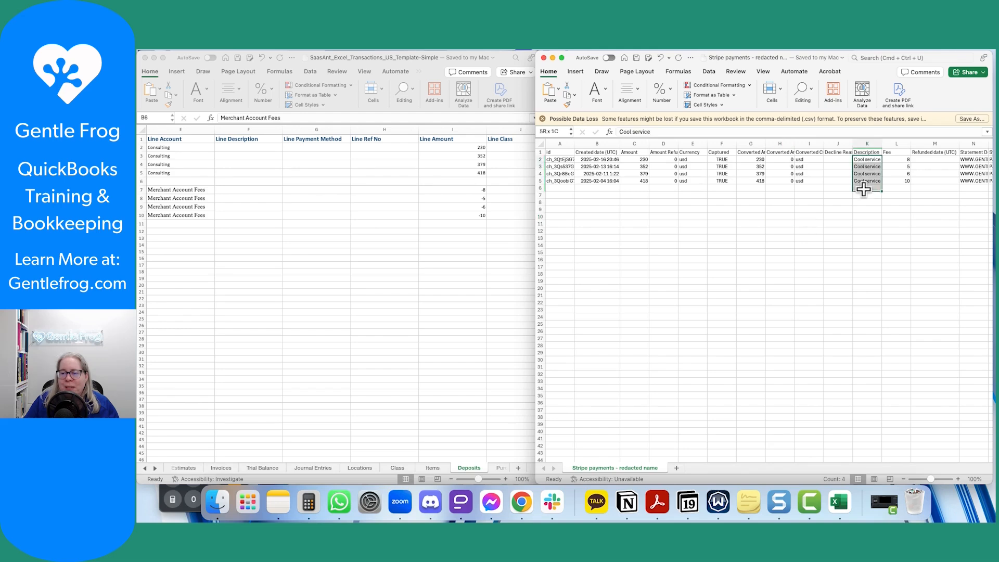
{"action": "key", "text": "Right"}
{"action": "key", "text": "Right"}
{"action": "key", "text": "Right"}
{"action": "key", "text": "Right"}
{"action": "key", "text": "Right"}
{"action": "key", "text": "Right"}
{"action": "key", "text": "Right"}
{"action": "key", "text": "Right"}
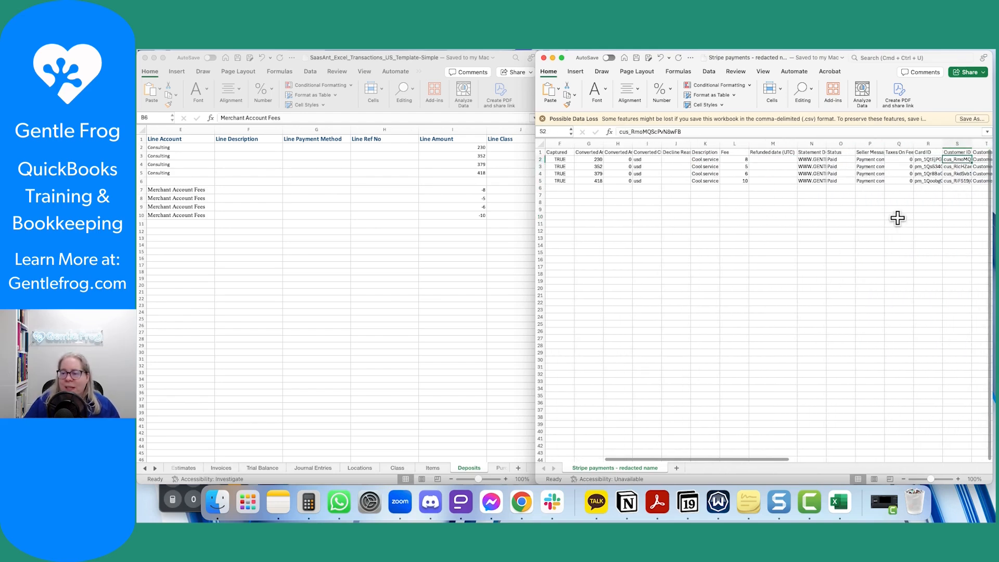
{"action": "key", "text": "Right"}
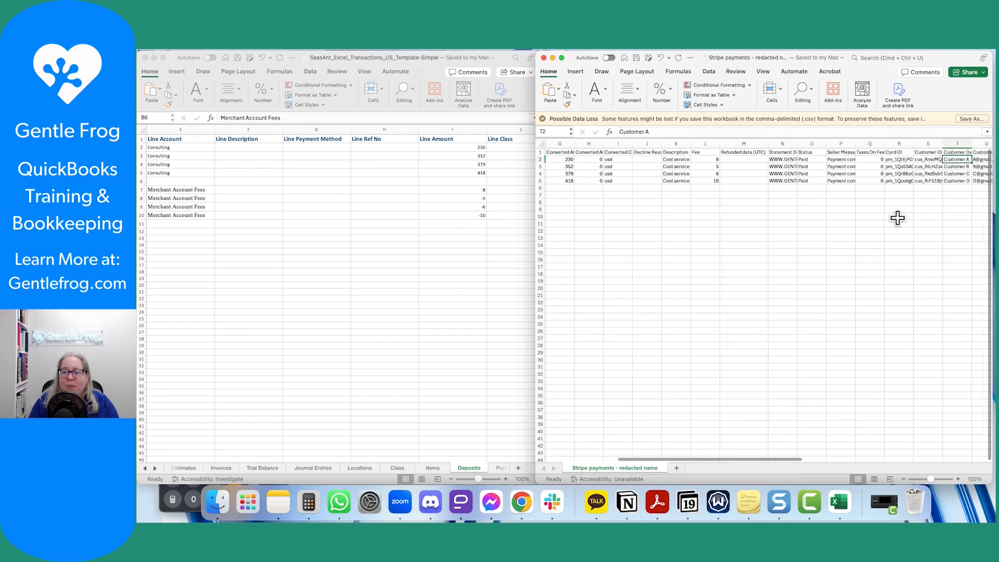
{"action": "key", "text": "Down"}
{"action": "key", "text": "Down"}
{"action": "key", "text": "Down"}
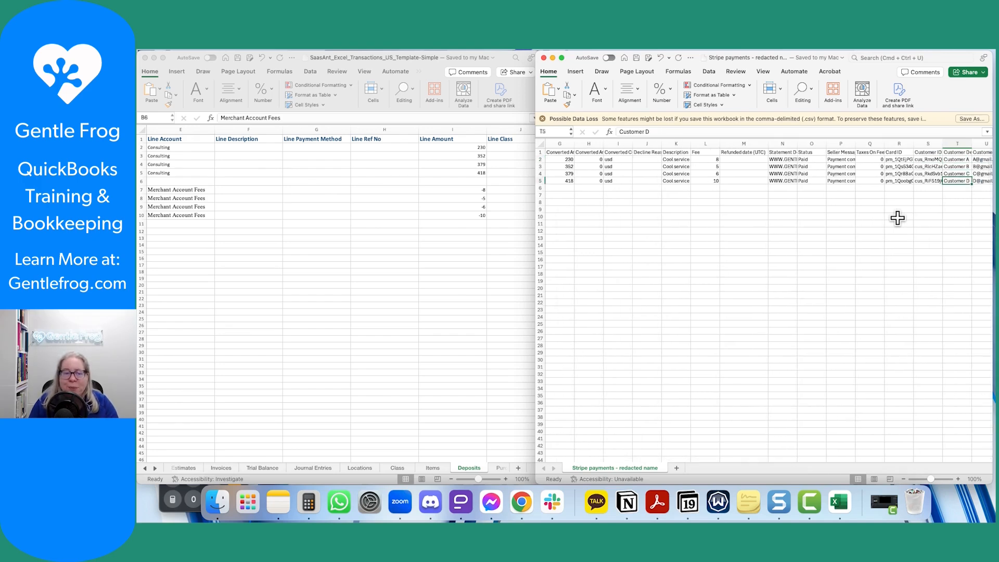
Step: Switch to the SaasAnt template's Deposits sheet and examine its Deposit No and Date columns
{"action": "left_click", "coordinate": [480, 308]}
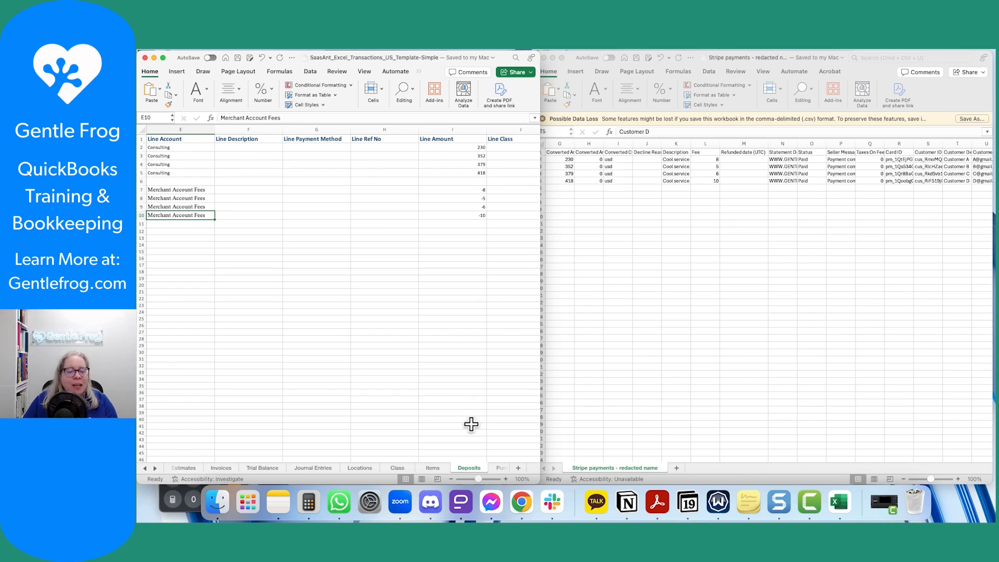
{"action": "left_click", "coordinate": [344, 318]}
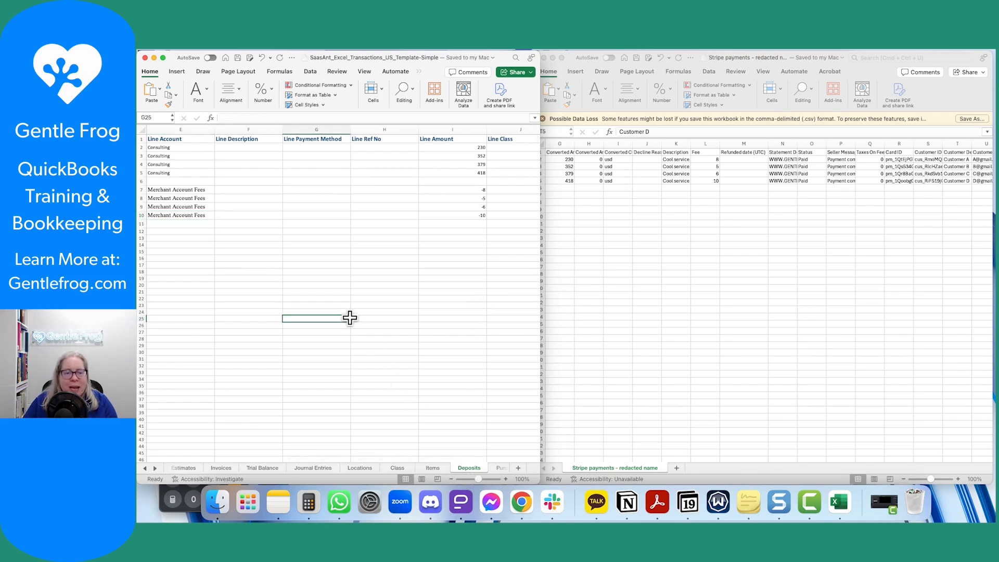
{"action": "left_click", "coordinate": [272, 171]}
{"action": "key", "text": "Left"}
{"action": "key", "text": "Left"}
{"action": "key", "text": "Left"}
{"action": "key", "text": "Left"}
{"action": "key", "text": "Left"}
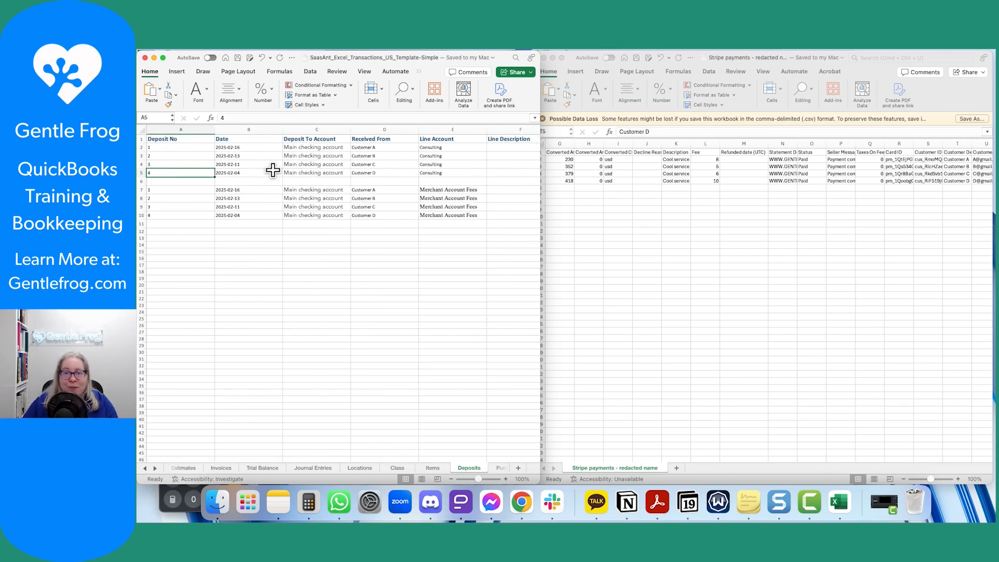
{"action": "left_click", "coordinate": [258, 150]}
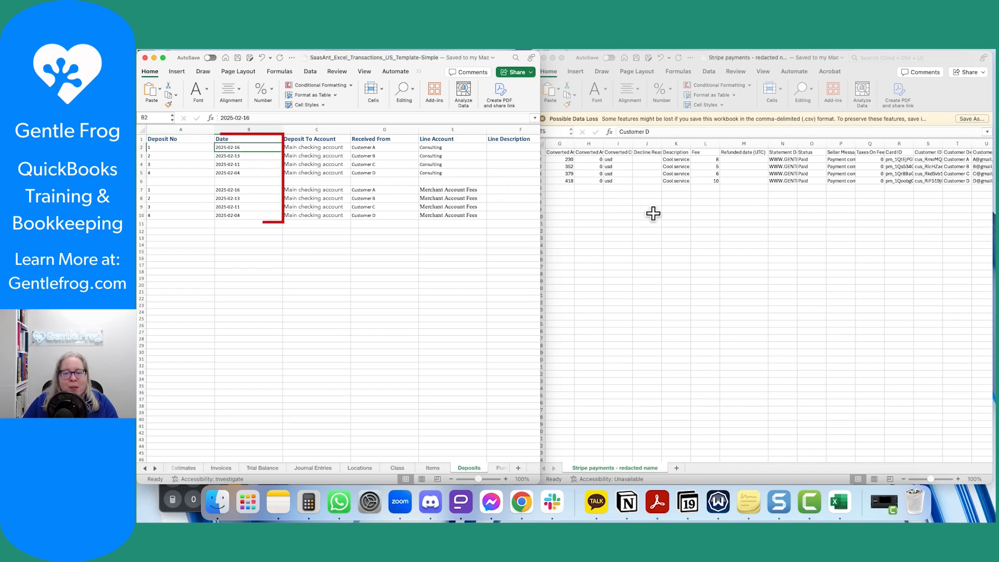
Step: Check the Created date (UTC) column in the Stripe payments export as the source of the deposit dates
{"action": "left_click", "coordinate": [650, 208]}
{"action": "left_click", "coordinate": [602, 174]}
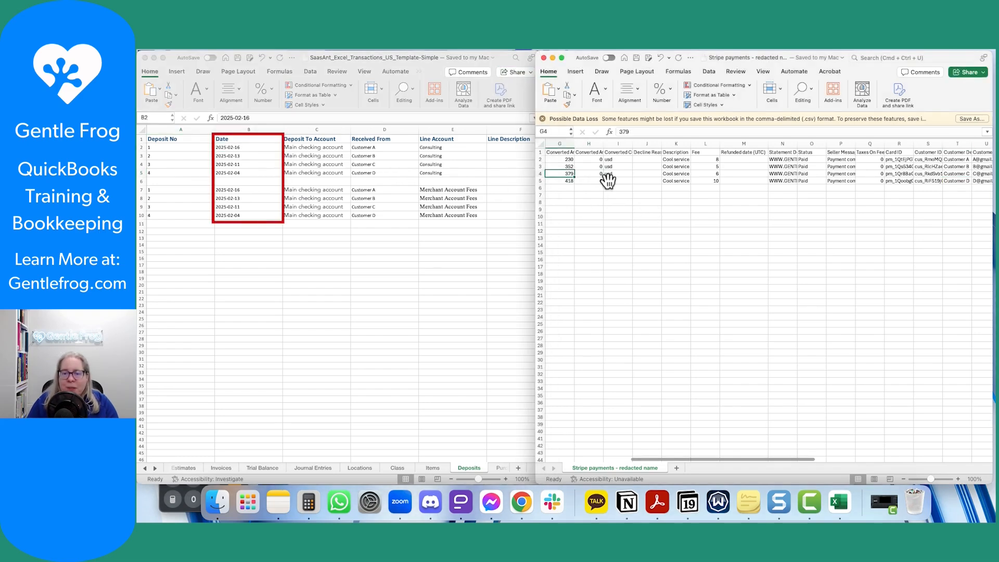
{"action": "key", "text": "Home"}
{"action": "key", "text": "Up"}
{"action": "key", "text": "Up"}
{"action": "key", "text": "Right"}
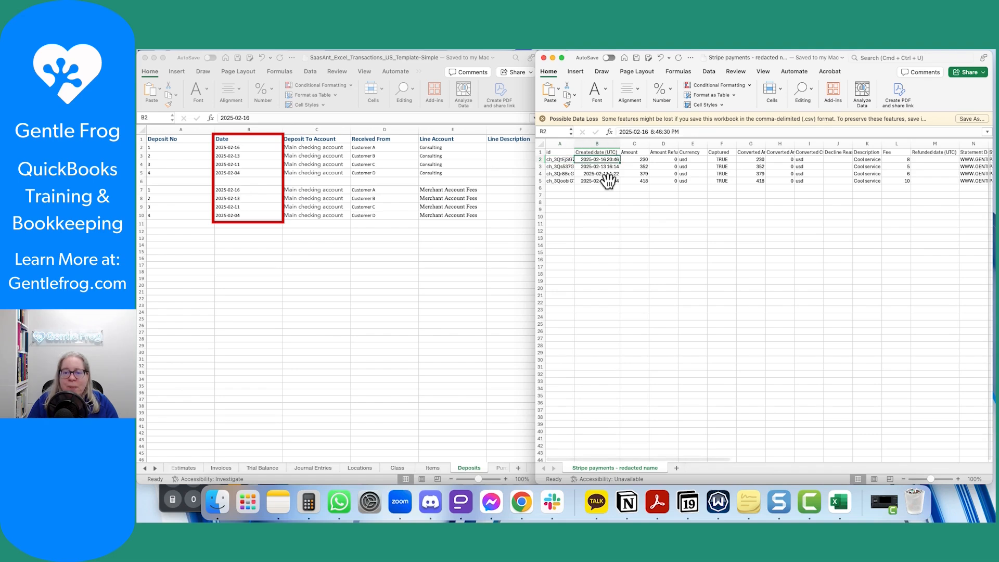
{"action": "key", "text": "Down"}
{"action": "key", "text": "Down"}
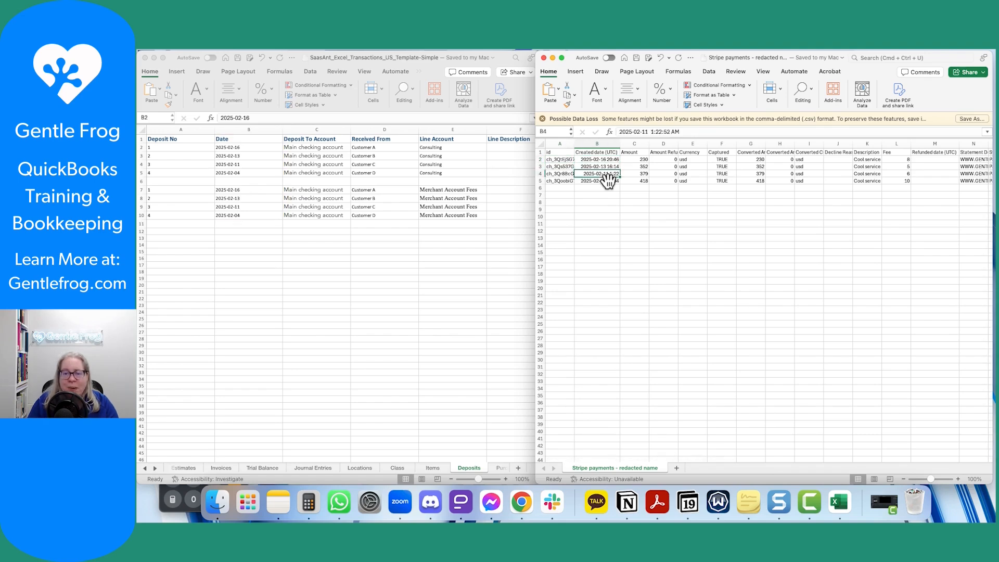
{"action": "key", "text": "Up"}
{"action": "key", "text": "Up"}
{"action": "key", "text": "Up"}
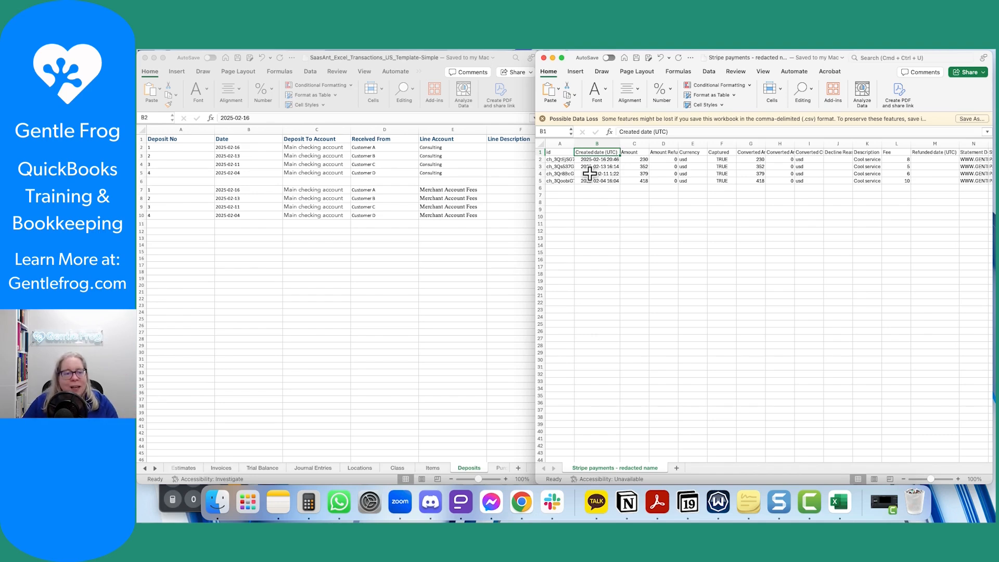
Step: Review the first deposit row in the template from Deposit To Account through Received From and Line Account to Line Amount
{"action": "left_click", "coordinate": [237, 149]}
{"action": "left_click", "coordinate": [297, 164]}
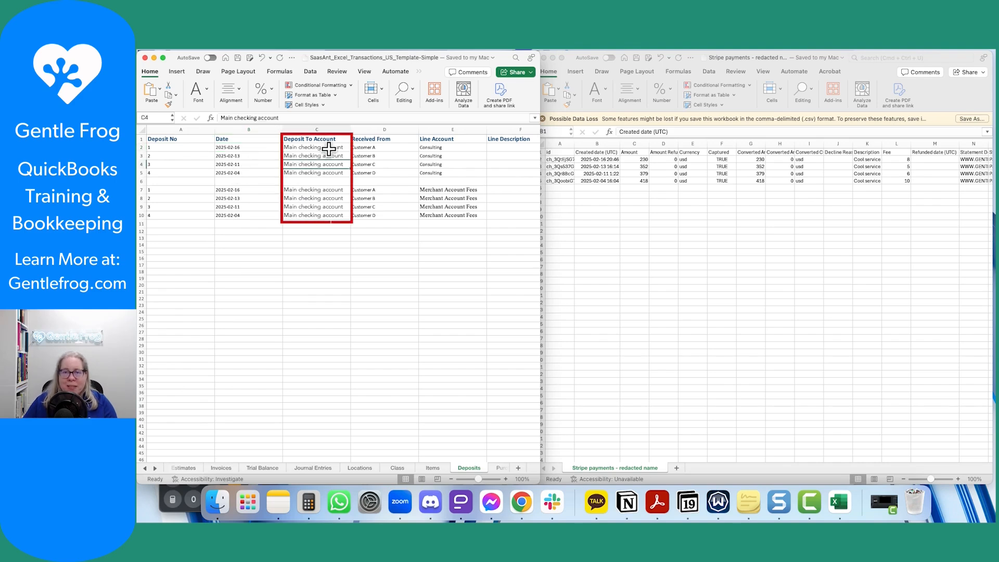
{"action": "left_click", "coordinate": [328, 149]}
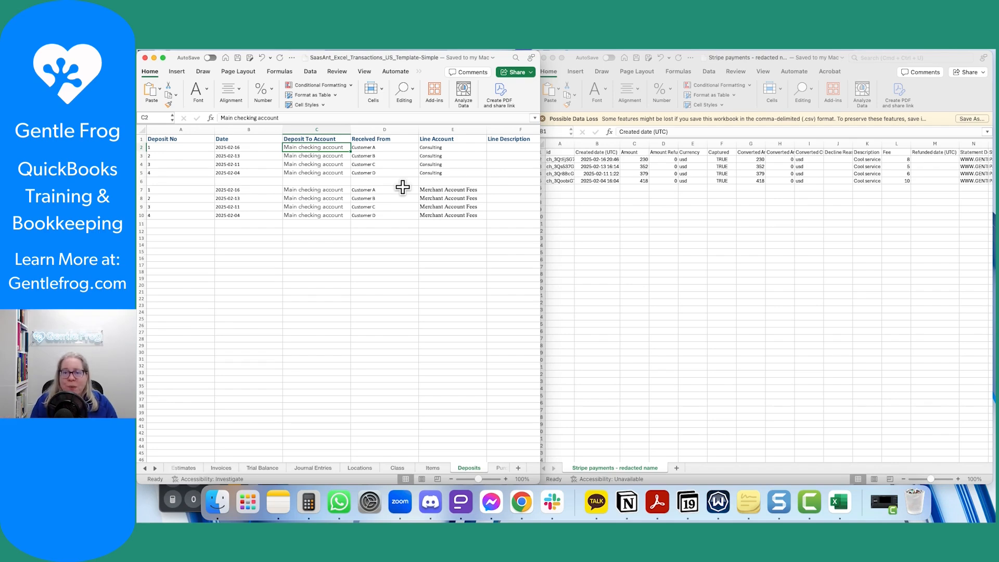
{"action": "key", "text": "Right"}
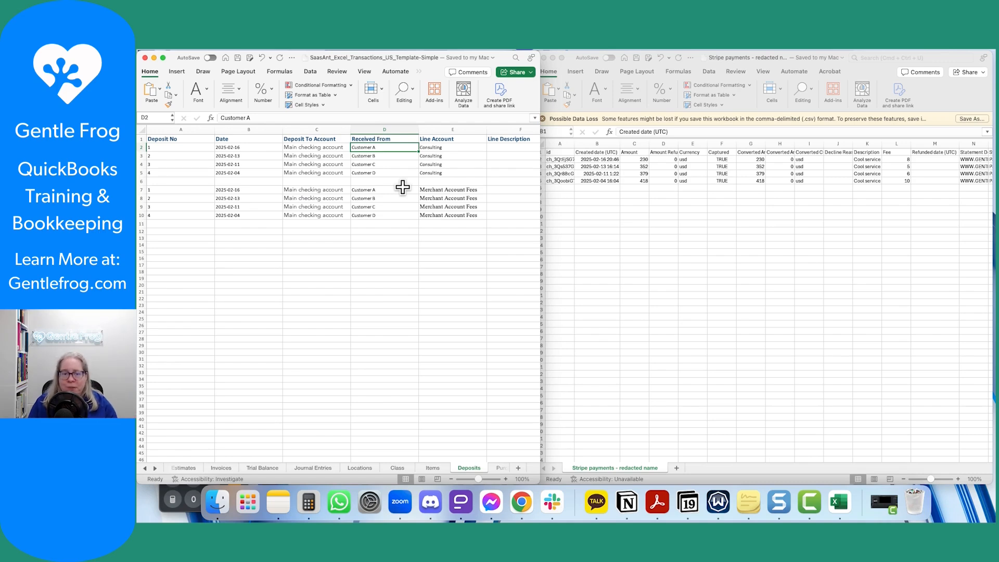
{"action": "key", "text": "Right"}
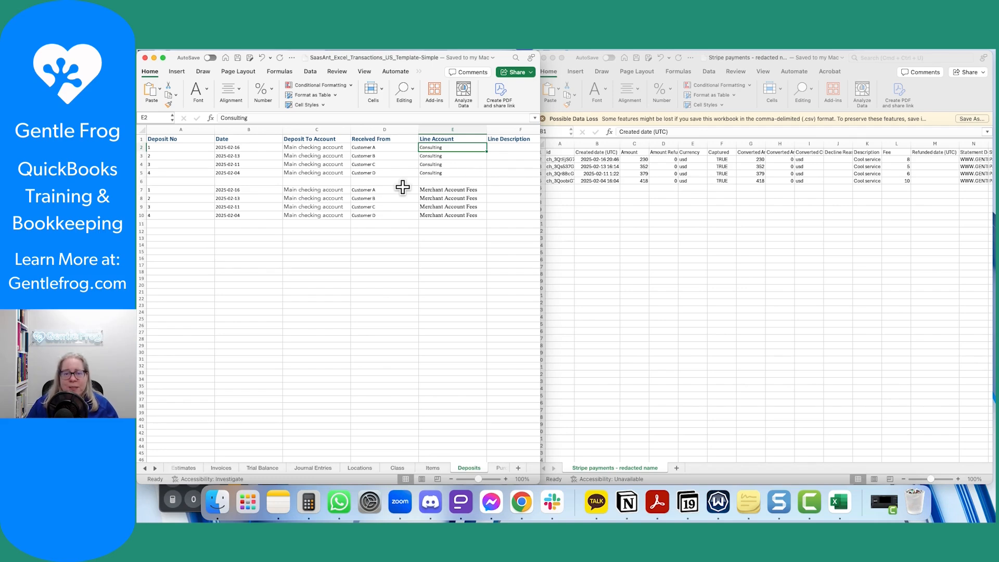
{"action": "key", "text": "Right"}
{"action": "key", "text": "Right"}
{"action": "key", "text": "Right"}
{"action": "key", "text": "Right"}
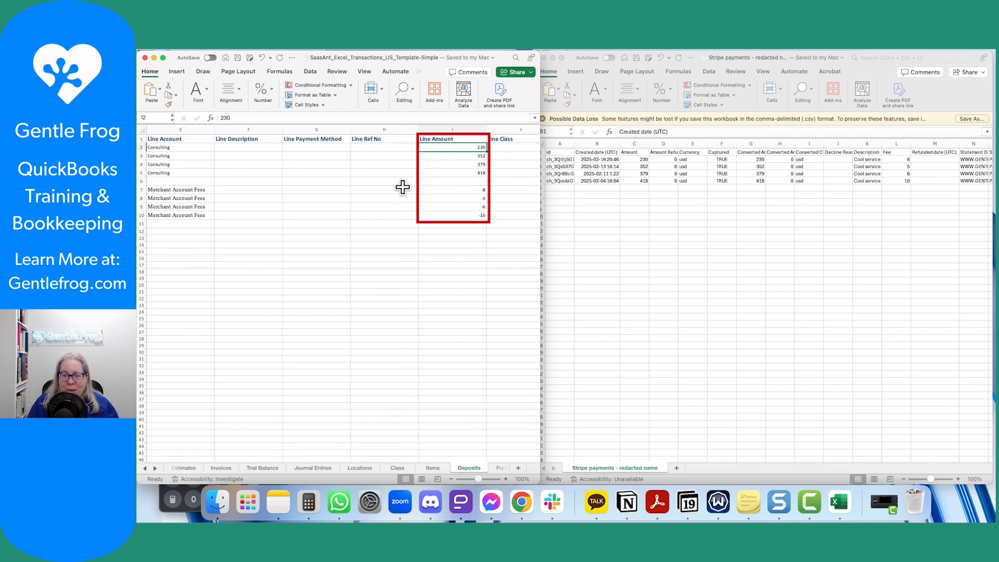
Step: Examine the Amount, converted amount and Description columns of the Stripe payments for matching the deposit lines
{"action": "left_click", "coordinate": [671, 185]}
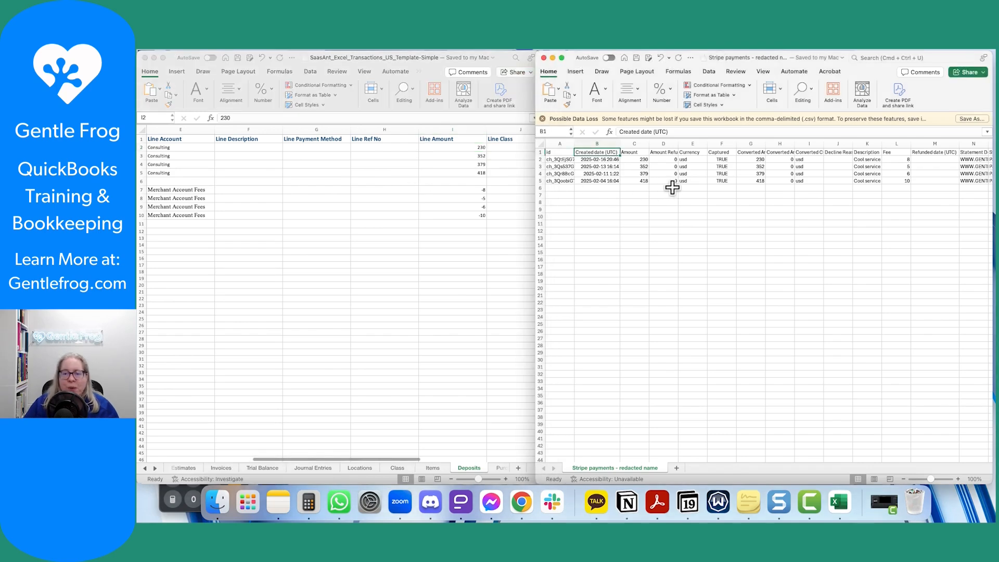
{"action": "left_click", "coordinate": [645, 161]}
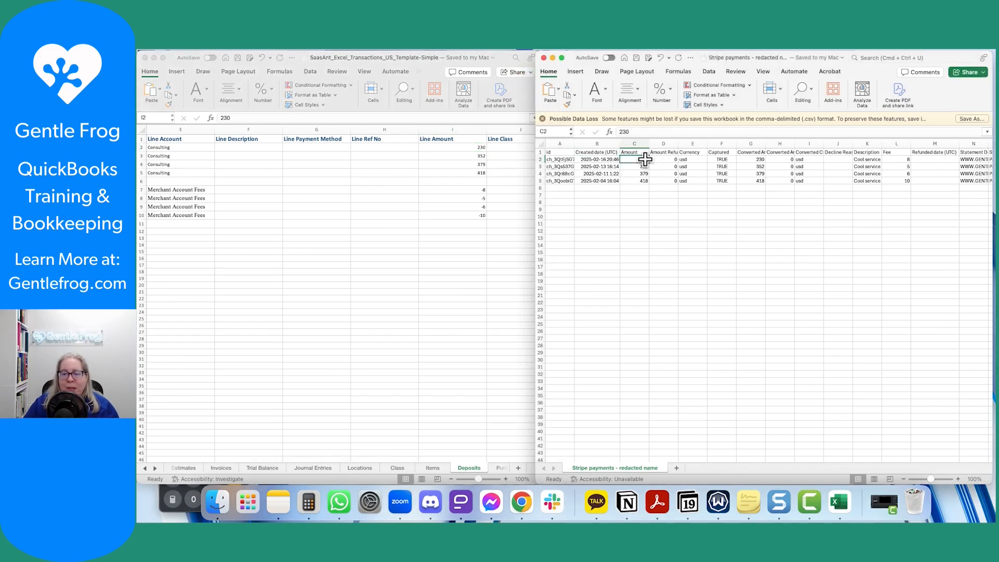
{"action": "left_click_drag", "start_coordinate": [645, 161], "coordinate": [641, 185]}
{"action": "left_click", "coordinate": [745, 175]}
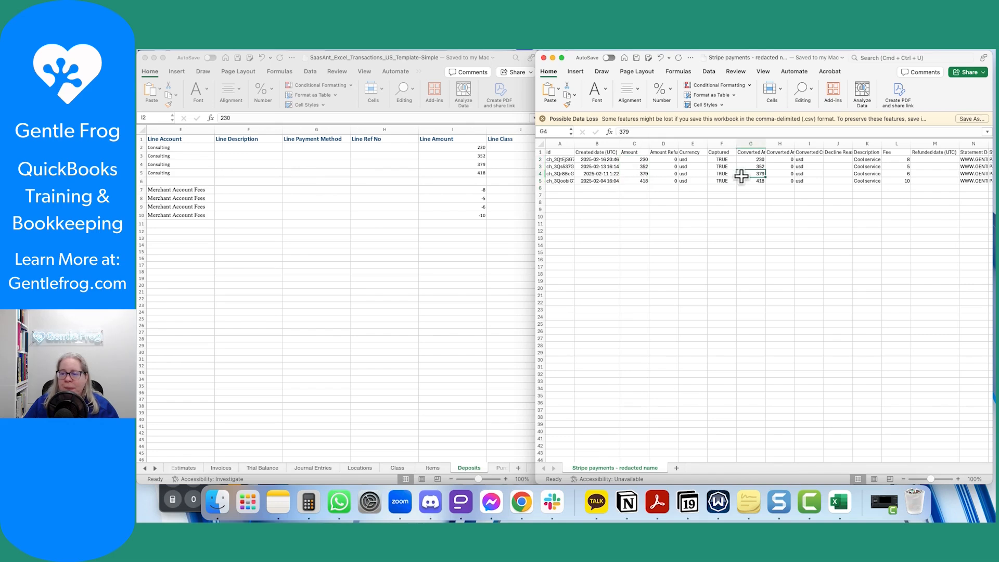
{"action": "left_click", "coordinate": [864, 167]}
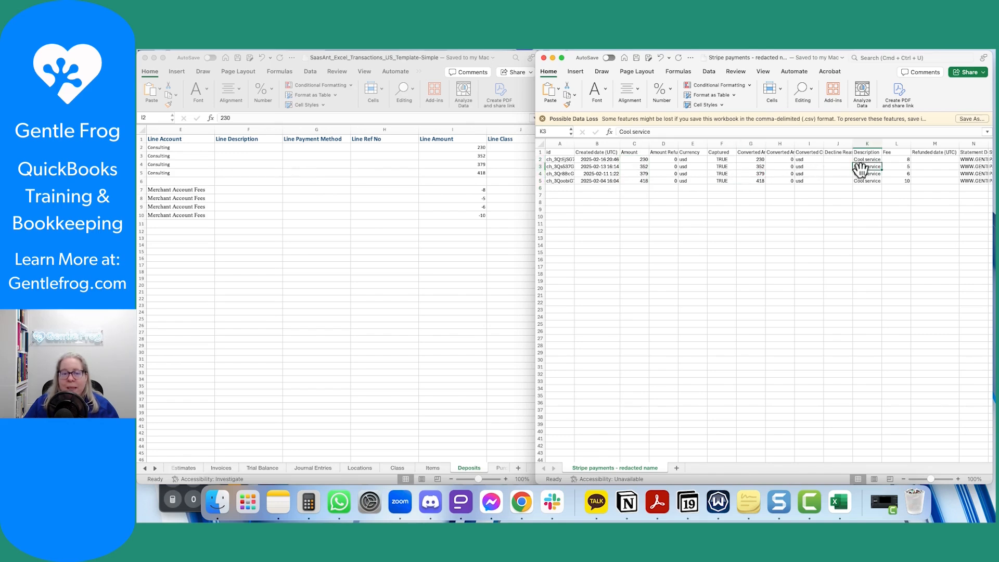
{"action": "left_click_drag", "start_coordinate": [865, 160], "coordinate": [865, 180]}
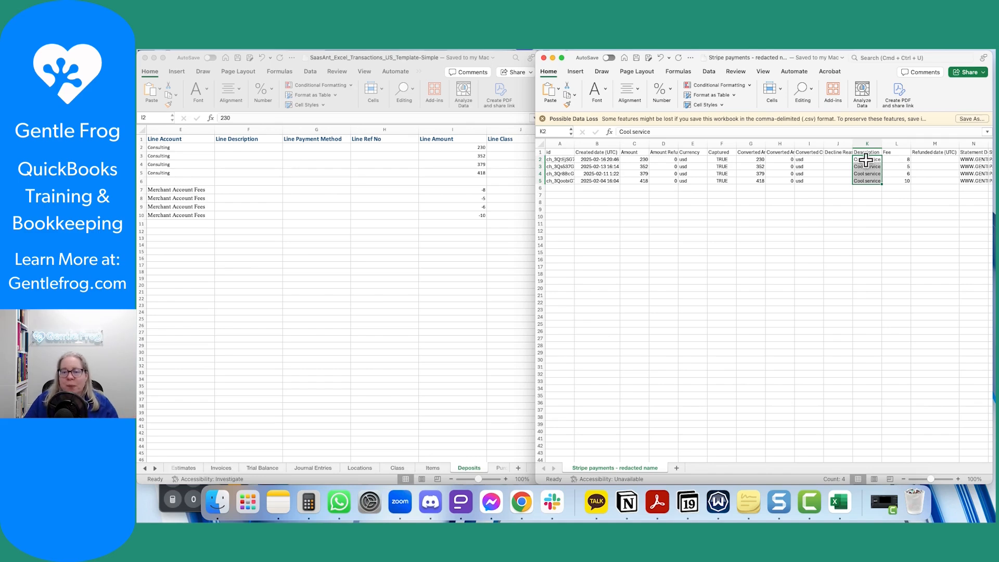
{"action": "left_click", "coordinate": [866, 181]}
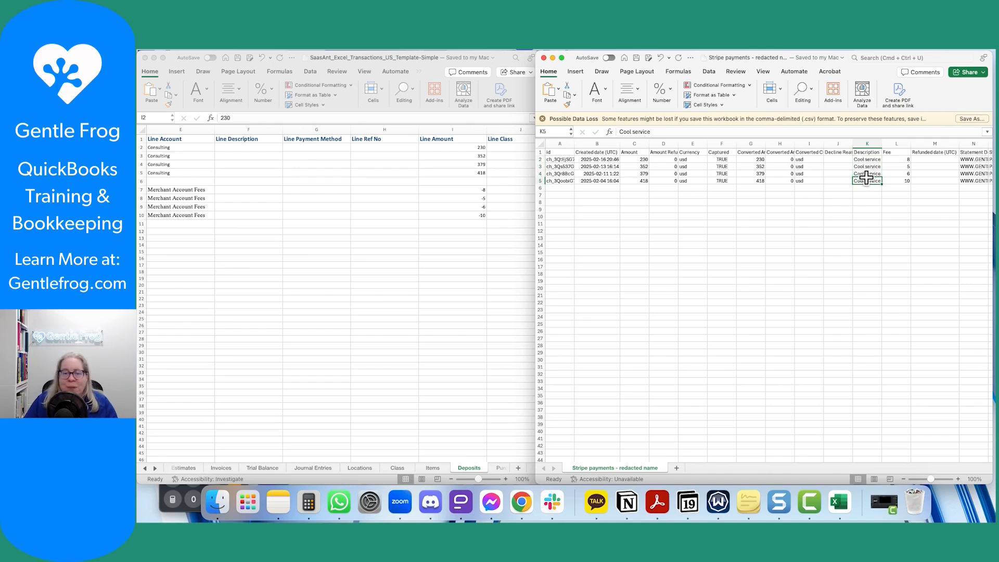
Step: Review the Consulting entries under Line Account and the customers under Received From in the Deposits sheet
{"action": "left_click", "coordinate": [389, 162]}
{"action": "key", "text": "Left"}
{"action": "key", "text": "Left"}
{"action": "key", "text": "Left"}
{"action": "key", "text": "Left"}
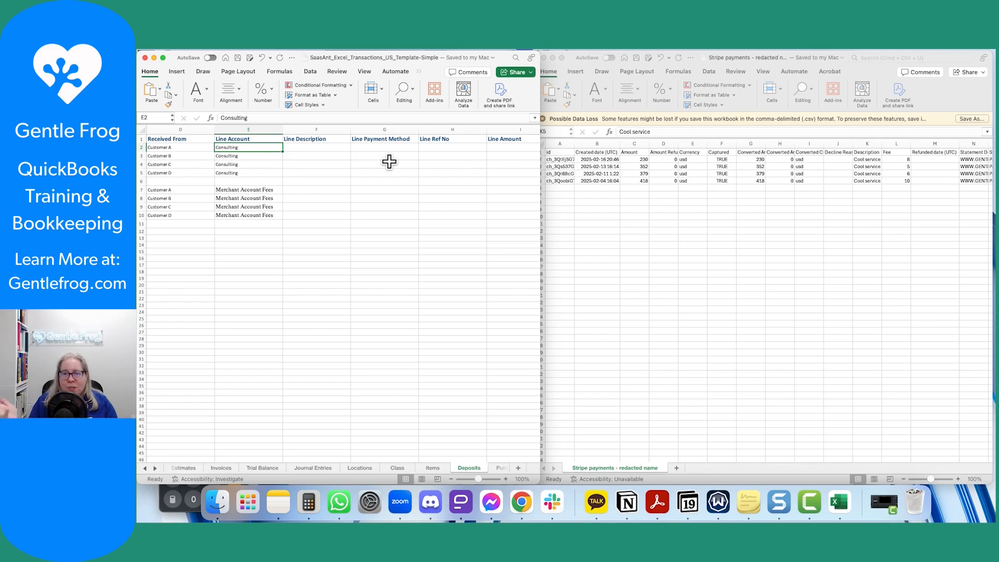
{"action": "key", "text": "Down"}
{"action": "key", "text": "Down"}
{"action": "key", "text": "Down"}
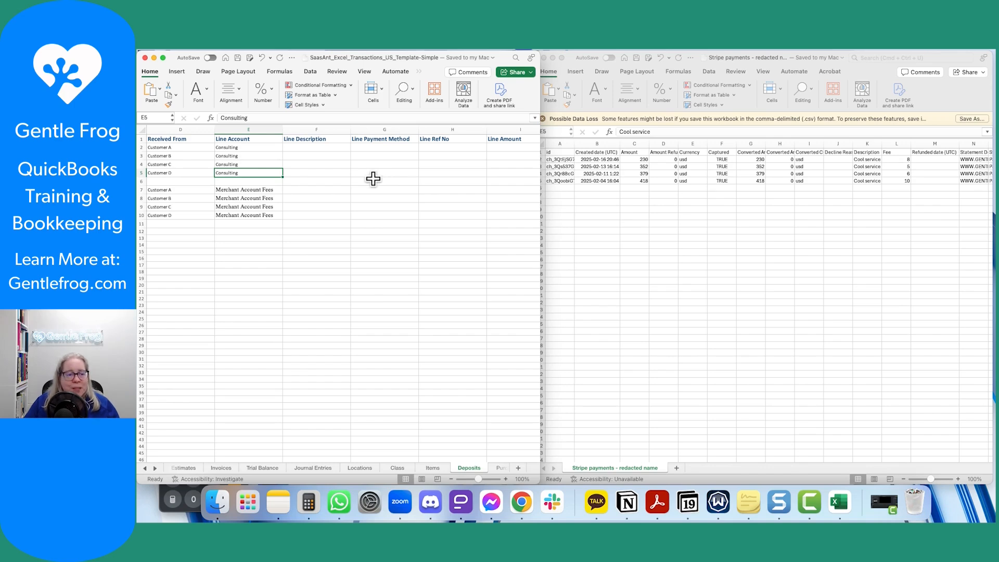
{"action": "left_click_drag", "start_coordinate": [167, 149], "coordinate": [165, 181]}
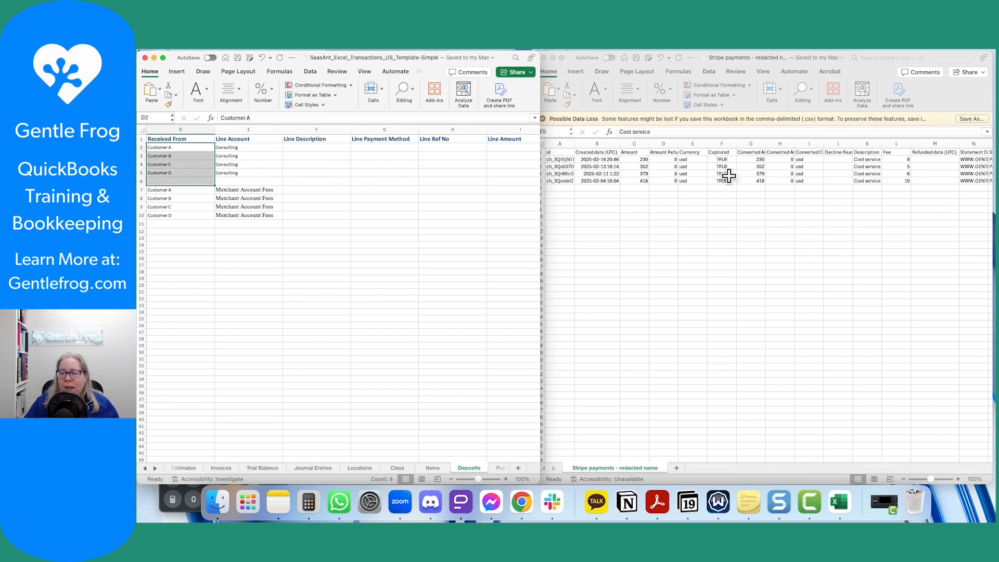
Step: Locate the customer description column in the Stripe payments export and select its four customer entries
{"action": "left_click", "coordinate": [864, 181]}
{"action": "key", "text": "Right"}
{"action": "key", "text": "Right"}
{"action": "key", "text": "Right"}
{"action": "key", "text": "Right"}
{"action": "key", "text": "Right"}
{"action": "key", "text": "Right"}
{"action": "key", "text": "Right"}
{"action": "key", "text": "Right"}
{"action": "key", "text": "Right"}
{"action": "key", "text": "Right"}
{"action": "key", "text": "Right"}
{"action": "key", "text": "Right"}
{"action": "key", "text": "Right"}
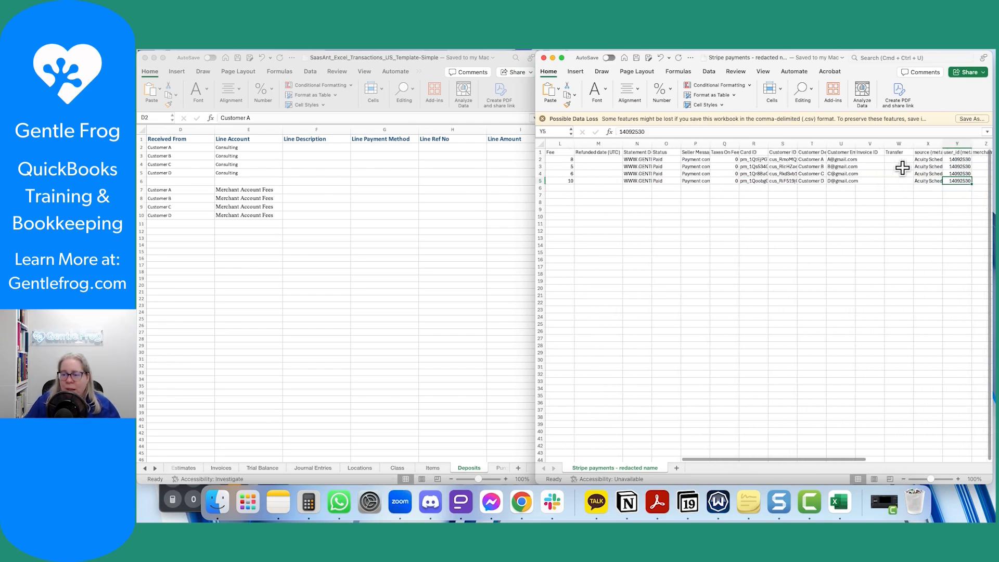
{"action": "left_click_drag", "start_coordinate": [817, 159], "coordinate": [817, 183]}
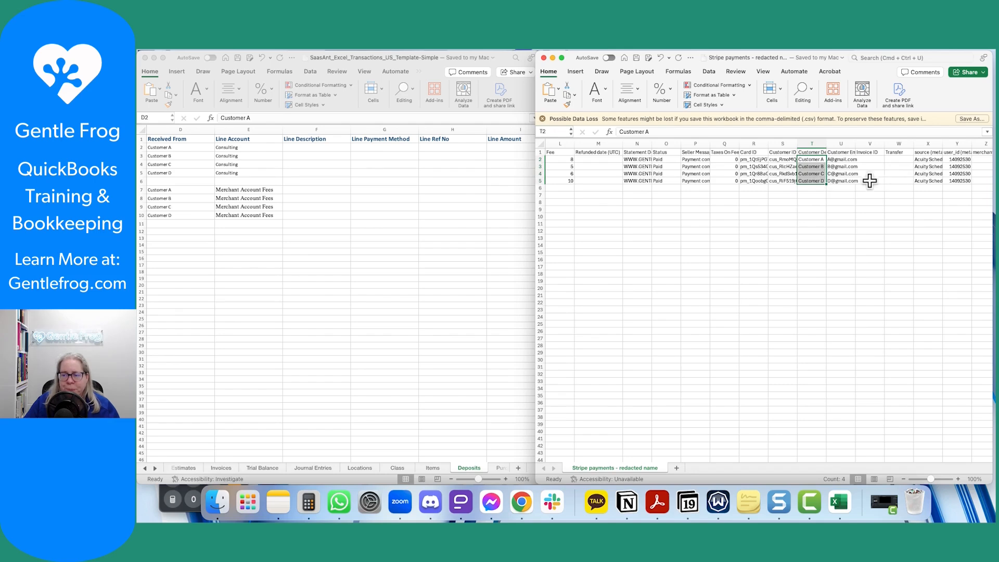
Step: Return to the id column of the last payment row in the Stripe payments export
{"action": "left_click", "coordinate": [902, 179]}
{"action": "key", "text": "Left"}
{"action": "key", "text": "Left"}
{"action": "key", "text": "Left"}
{"action": "key", "text": "Left"}
{"action": "key", "text": "Left"}
{"action": "key", "text": "Left"}
{"action": "key", "text": "Left"}
{"action": "key", "text": "Left"}
{"action": "key", "text": "Left"}
{"action": "key", "text": "Left"}
{"action": "key", "text": "Left"}
{"action": "key", "text": "Left"}
{"action": "key", "text": "Left"}
{"action": "key", "text": "Left"}
{"action": "key", "text": "Left"}
{"action": "key", "text": "Left"}
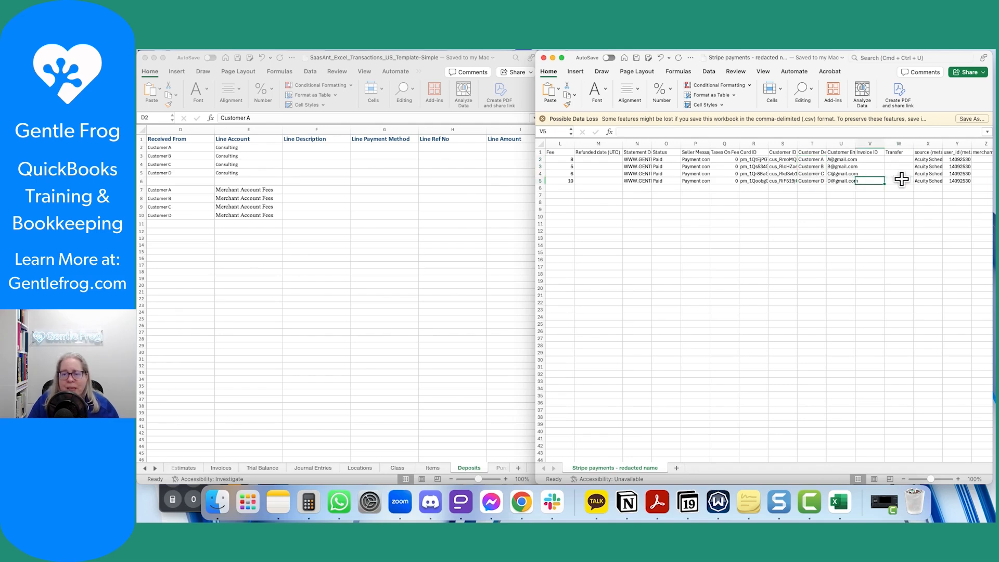
{"action": "key", "text": "Left"}
{"action": "key", "text": "Left"}
{"action": "key", "text": "Left"}
{"action": "key", "text": "Left"}
{"action": "key", "text": "Left"}
{"action": "key", "text": "Left"}
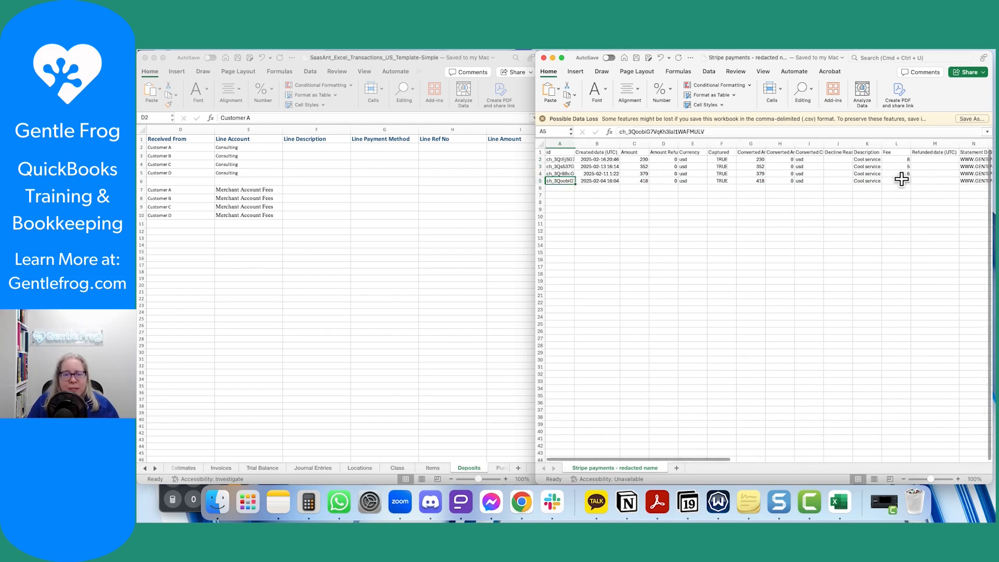
Step: Review the Deposit No and Date entries of the four Consulting rows in the Deposits sheet
{"action": "left_click", "coordinate": [295, 212]}
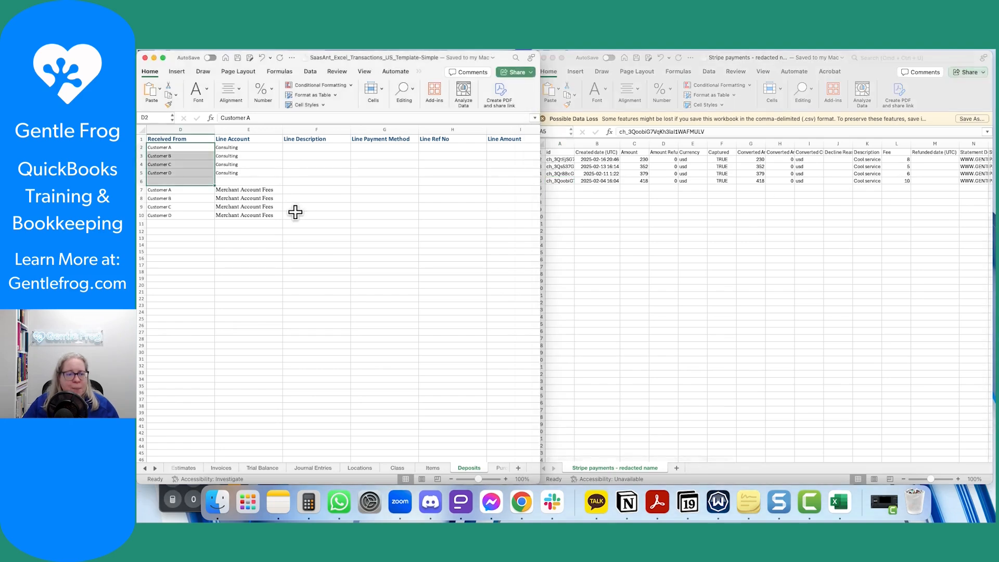
{"action": "left_click", "coordinate": [261, 198]}
{"action": "key", "text": "Left"}
{"action": "key", "text": "Left"}
{"action": "key", "text": "Left"}
{"action": "key", "text": "Left"}
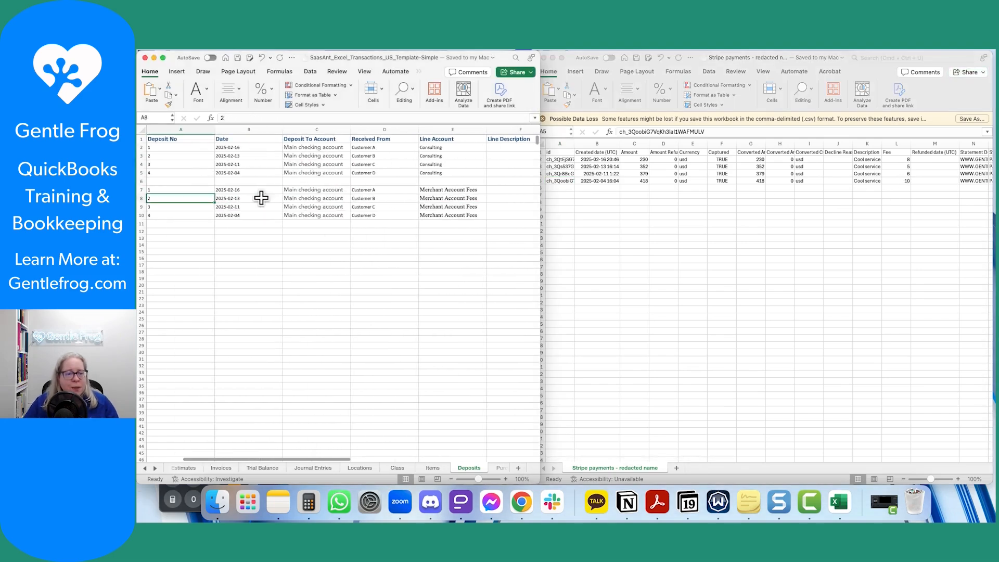
{"action": "left_click_drag", "start_coordinate": [176, 149], "coordinate": [180, 176]}
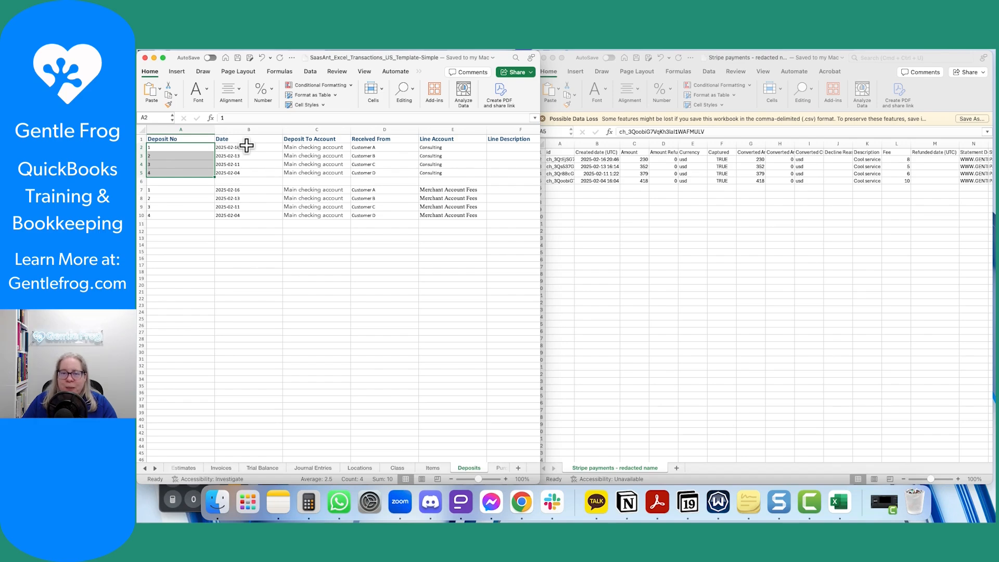
{"action": "left_click_drag", "start_coordinate": [247, 146], "coordinate": [244, 177]}
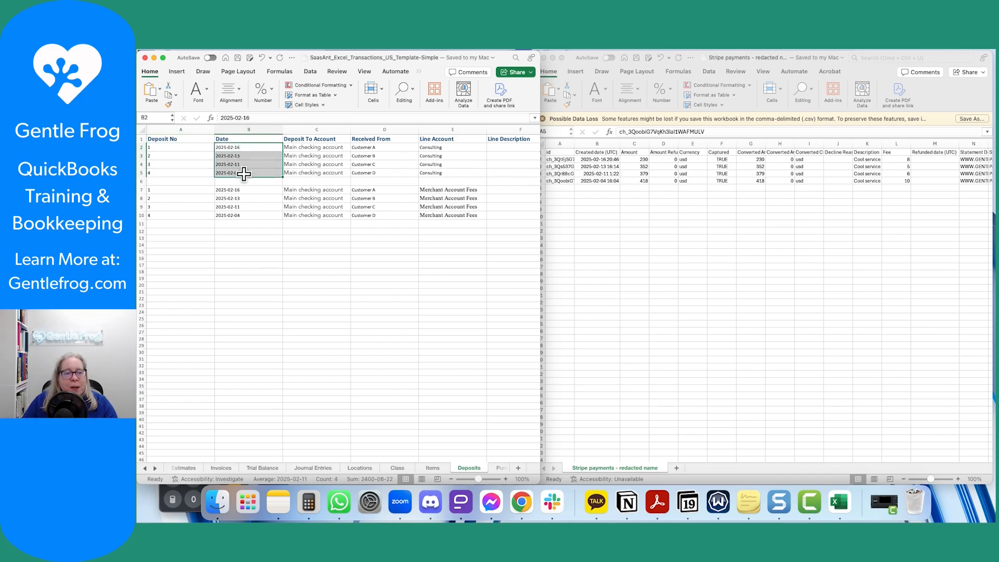
Step: Review the Deposit To Account and Received From entries of the four Consulting rows in the Deposits sheet
{"action": "left_click_drag", "start_coordinate": [312, 148], "coordinate": [315, 174]}
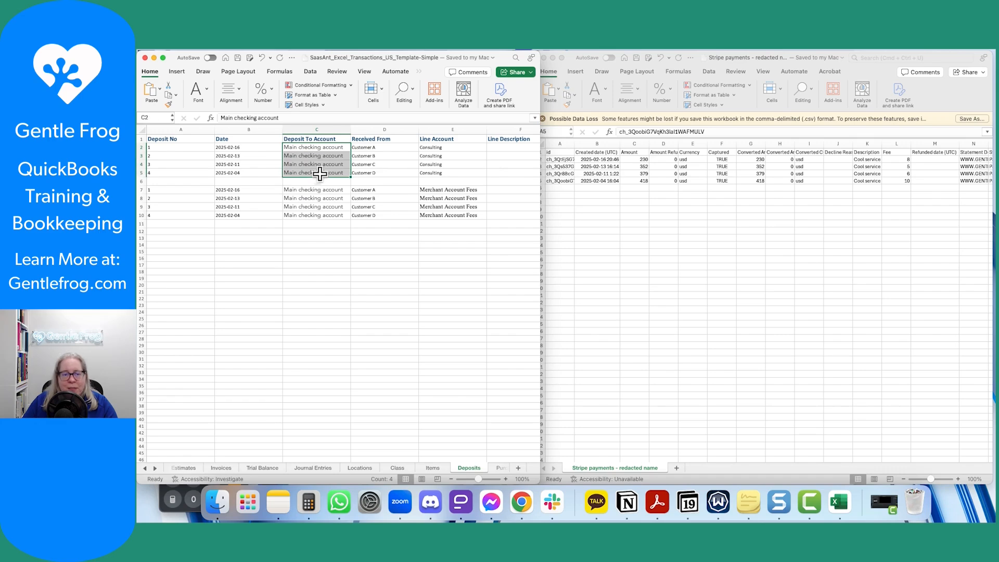
{"action": "left_click_drag", "start_coordinate": [362, 149], "coordinate": [364, 173]}
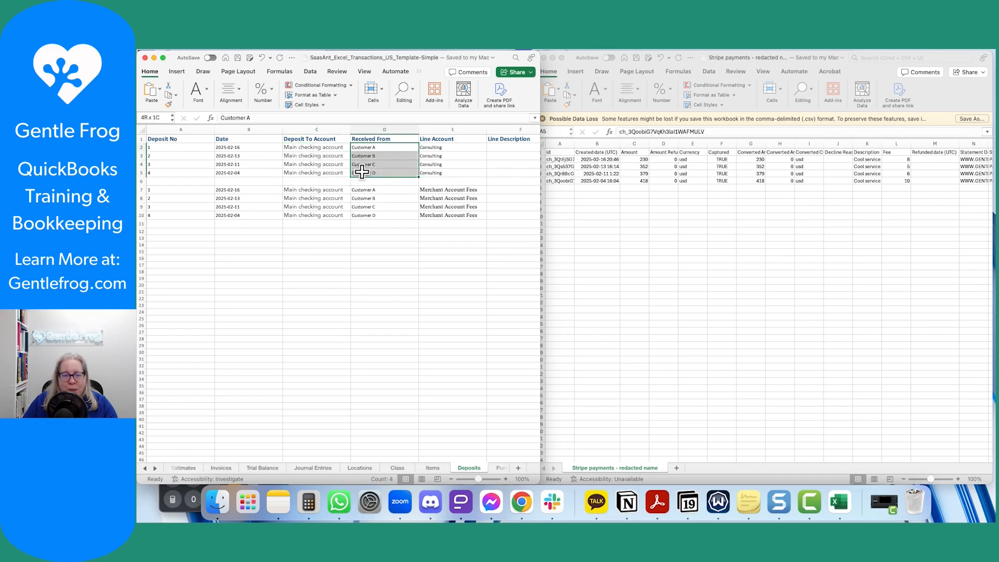
Step: Compare the first Merchant Account Fees line in the Deposits sheet with the Fee column of the Stripe payments export
{"action": "left_click", "coordinate": [445, 190]}
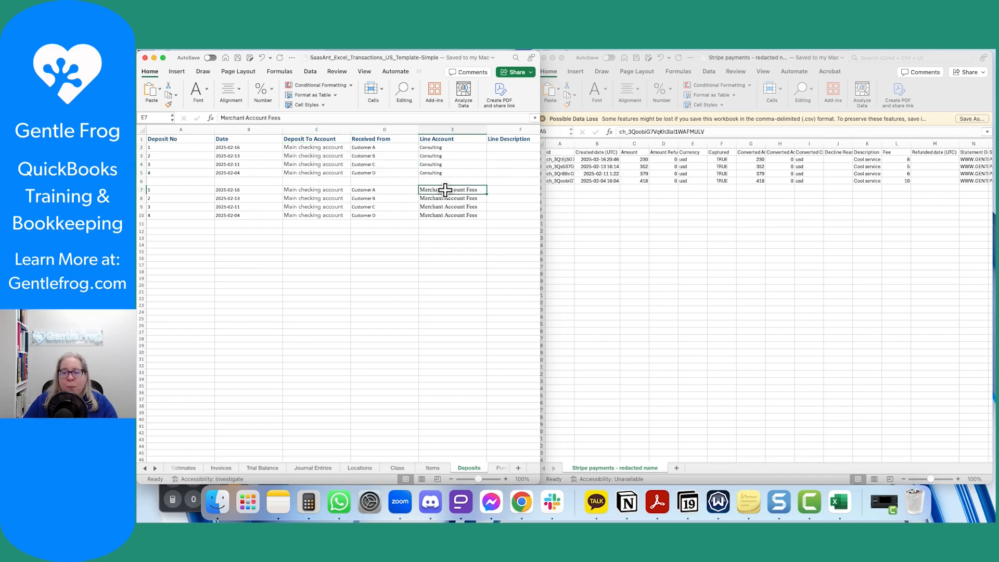
{"action": "left_click", "coordinate": [900, 183]}
{"action": "left_click_drag", "start_coordinate": [897, 152], "coordinate": [897, 188]}
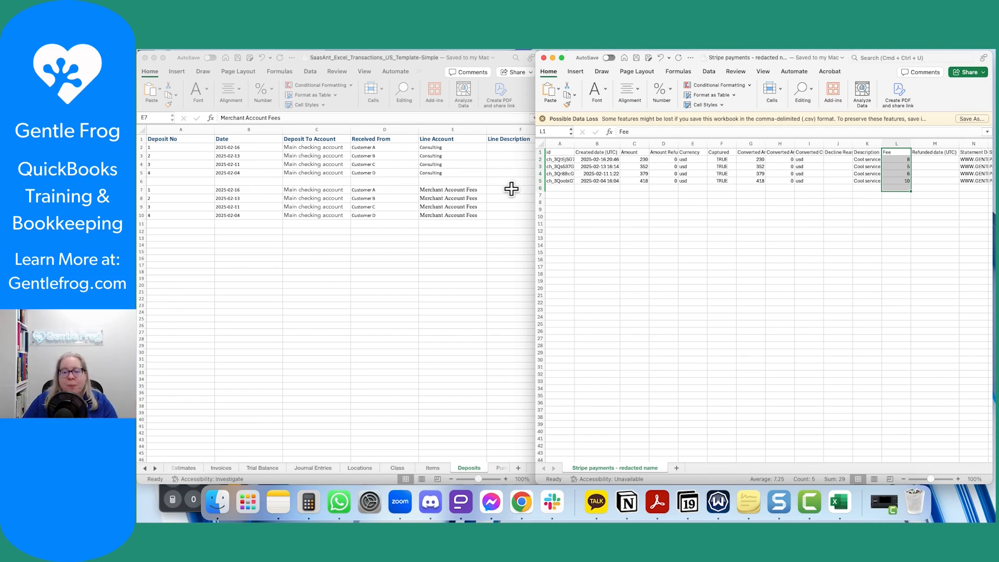
Step: Review the Line Amount entries of the four Merchant Account Fees rows in the Deposits sheet
{"action": "left_click", "coordinate": [528, 193]}
{"action": "key", "text": "Tab"}
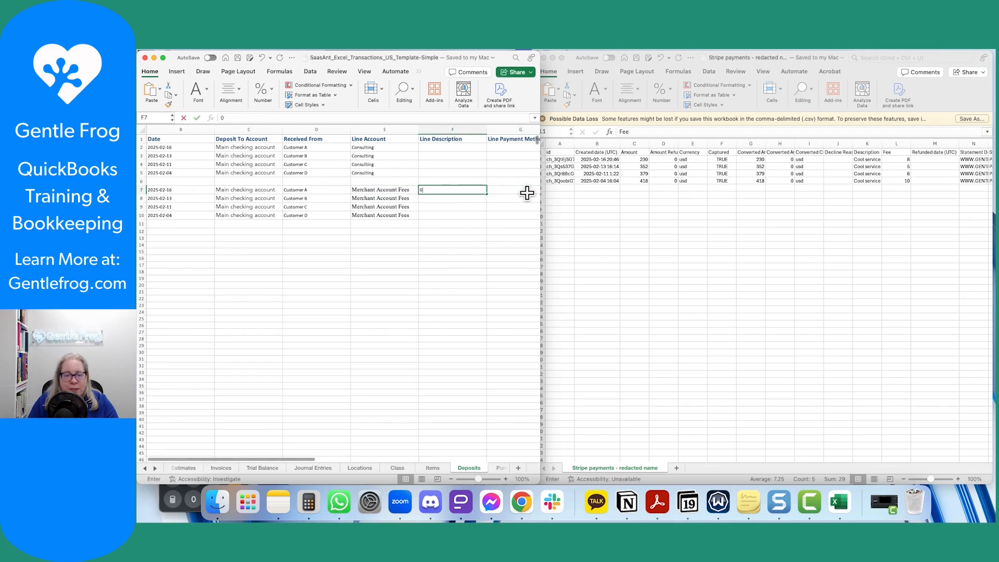
{"action": "type", "text": "0"}
{"action": "key", "text": "Tab"}
{"action": "key", "text": "Tab"}
{"action": "key", "text": "Tab"}
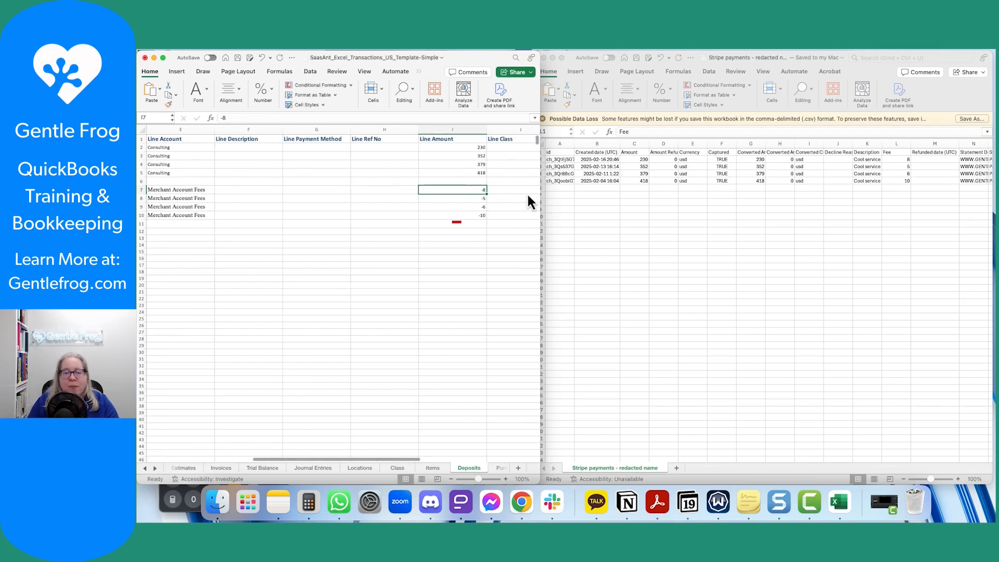
{"action": "left_click_drag", "start_coordinate": [461, 190], "coordinate": [461, 212]}
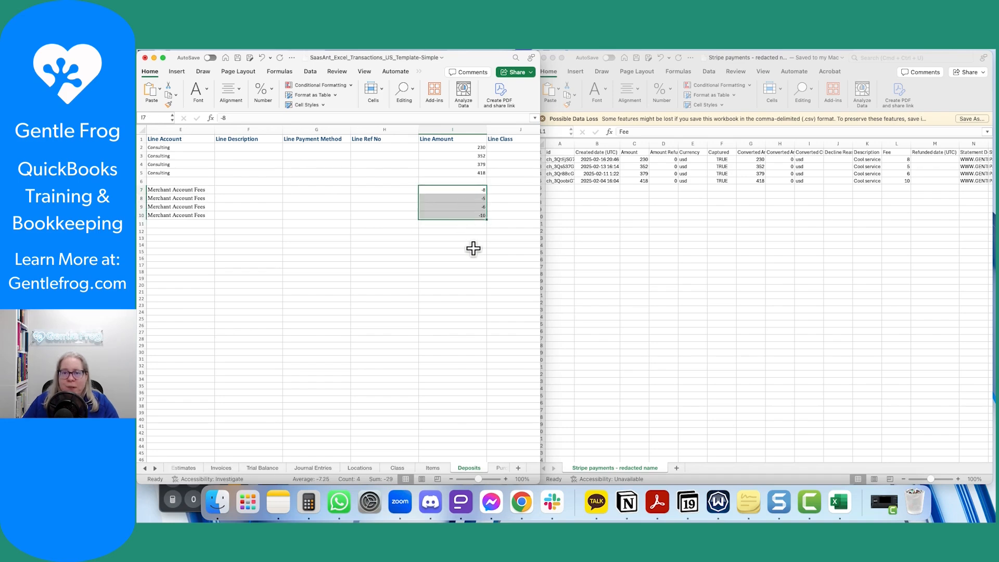
{"action": "left_click", "coordinate": [471, 245]}
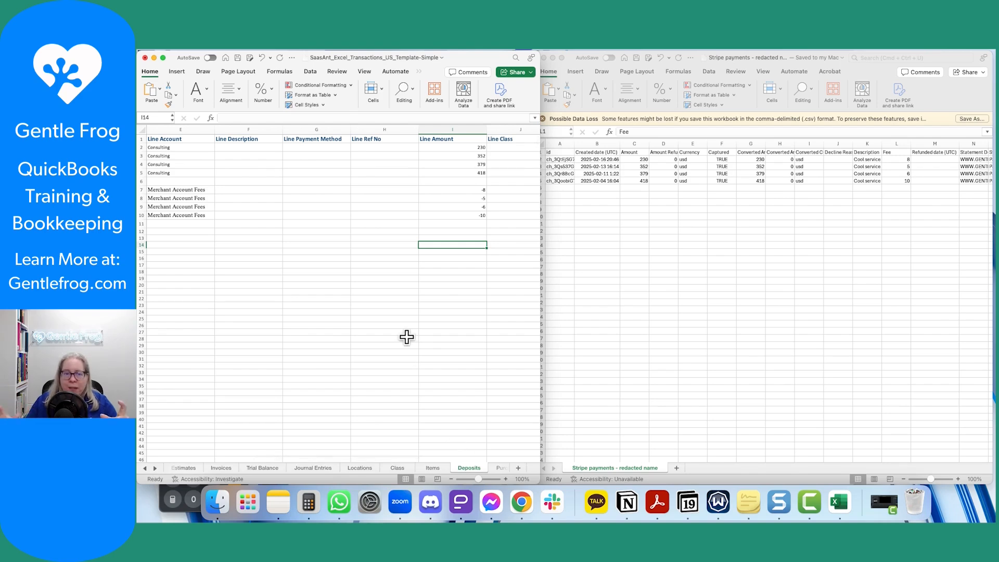
Step: Select the Amount and Fee cells of the first payment together in the Stripe payments export
{"action": "left_click", "coordinate": [634, 161]}
{"action": "left_click", "coordinate": [633, 161]}
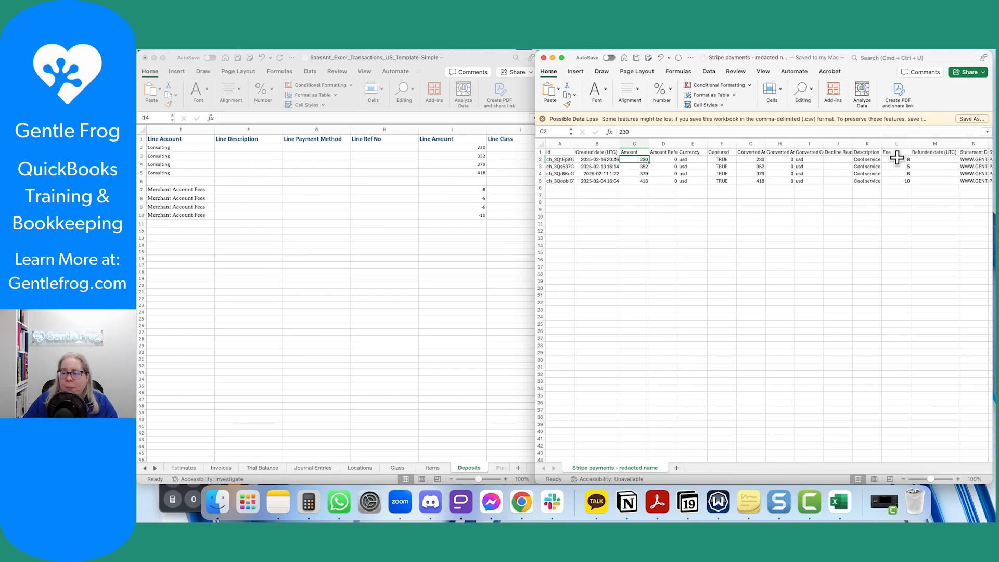
{"action": "left_click", "coordinate": [896, 159], "text": "super"}
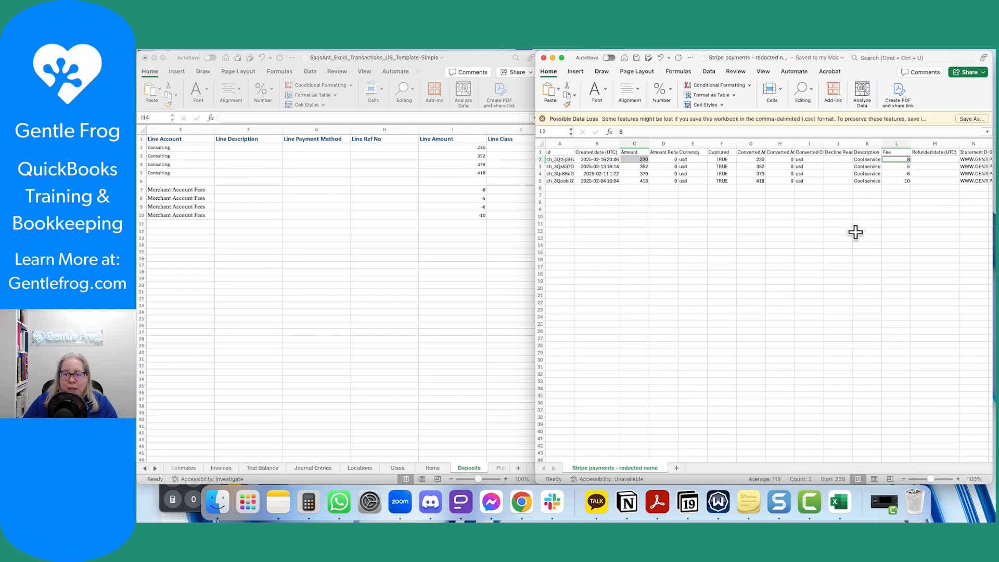
Step: Return to the Deposits sheet and review the Deposit To Account entries of the four Consulting rows
{"action": "left_click", "coordinate": [290, 238]}
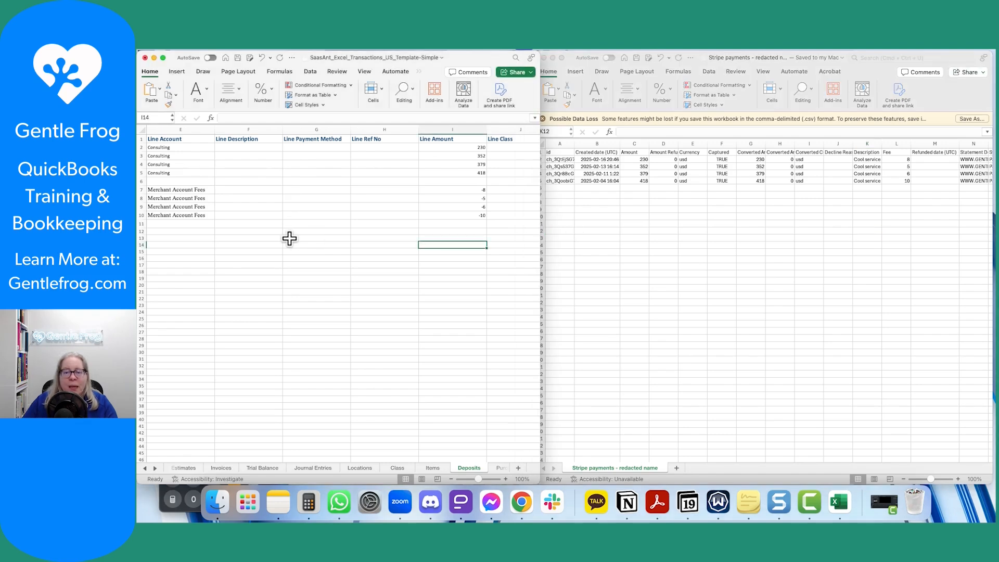
{"action": "left_click", "coordinate": [289, 175]}
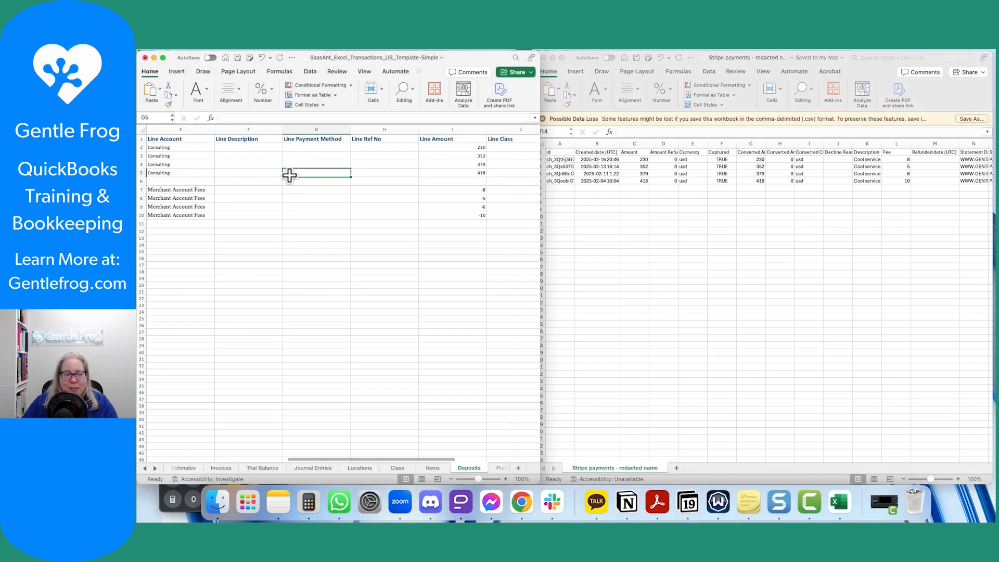
{"action": "key", "text": "Left"}
{"action": "key", "text": "Left"}
{"action": "key", "text": "Left"}
{"action": "key", "text": "Left"}
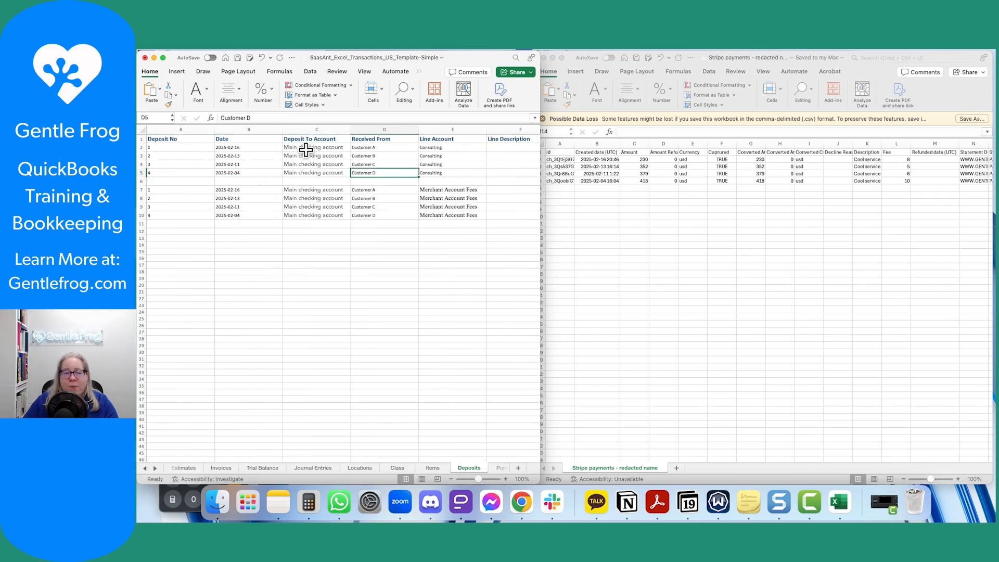
{"action": "left_click_drag", "start_coordinate": [305, 148], "coordinate": [308, 175]}
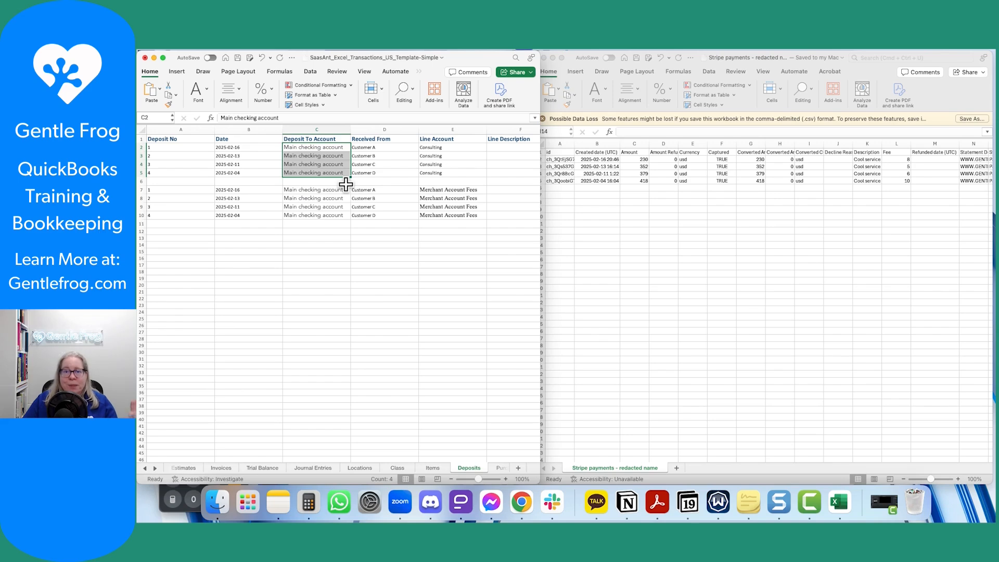
{"action": "left_click", "coordinate": [388, 208]}
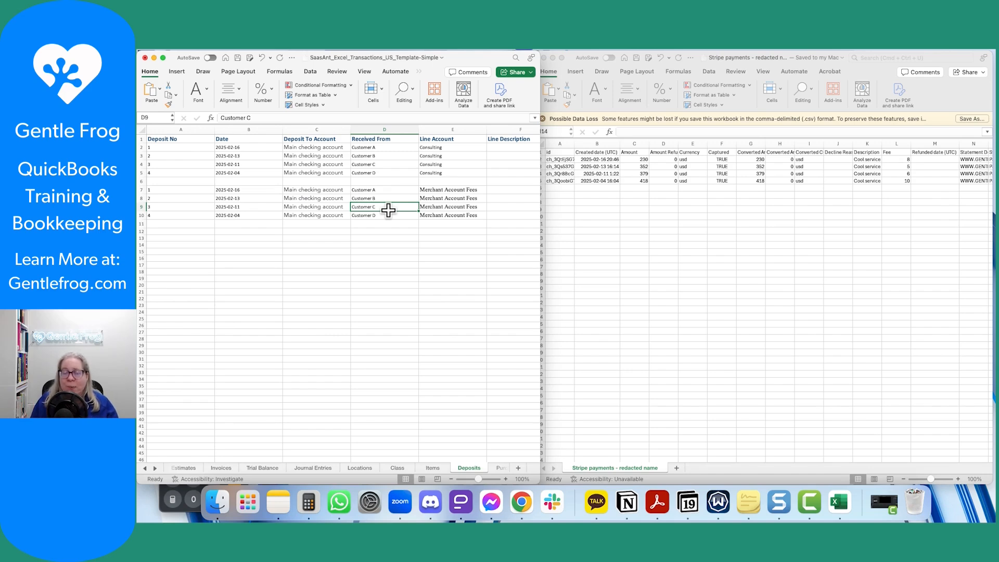
Step: Review the Deposit No entries of the four Consulting rows in the Deposits sheet
{"action": "left_click_drag", "start_coordinate": [177, 147], "coordinate": [176, 173]}
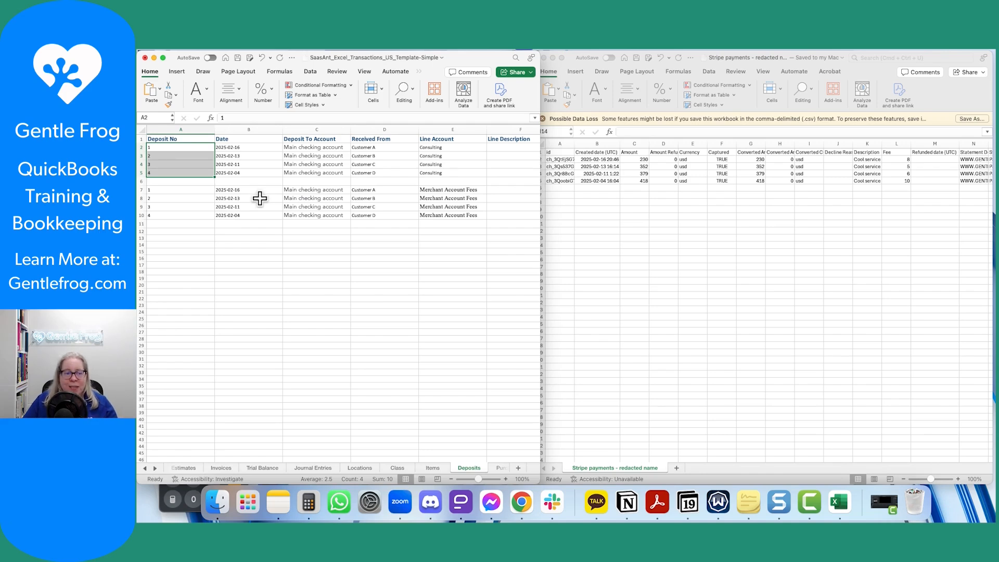
{"action": "left_click", "coordinate": [221, 239]}
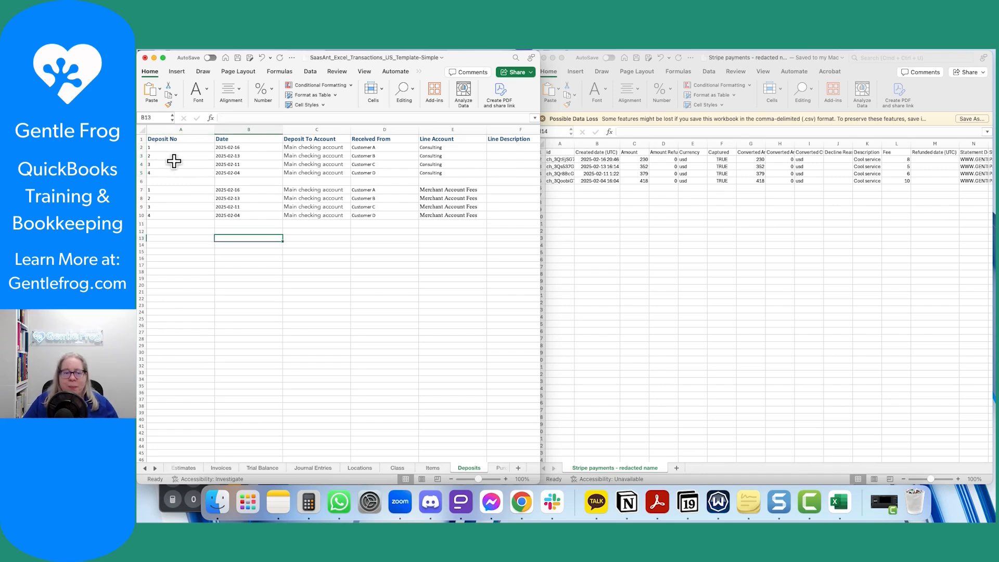
{"action": "left_click", "coordinate": [301, 252]}
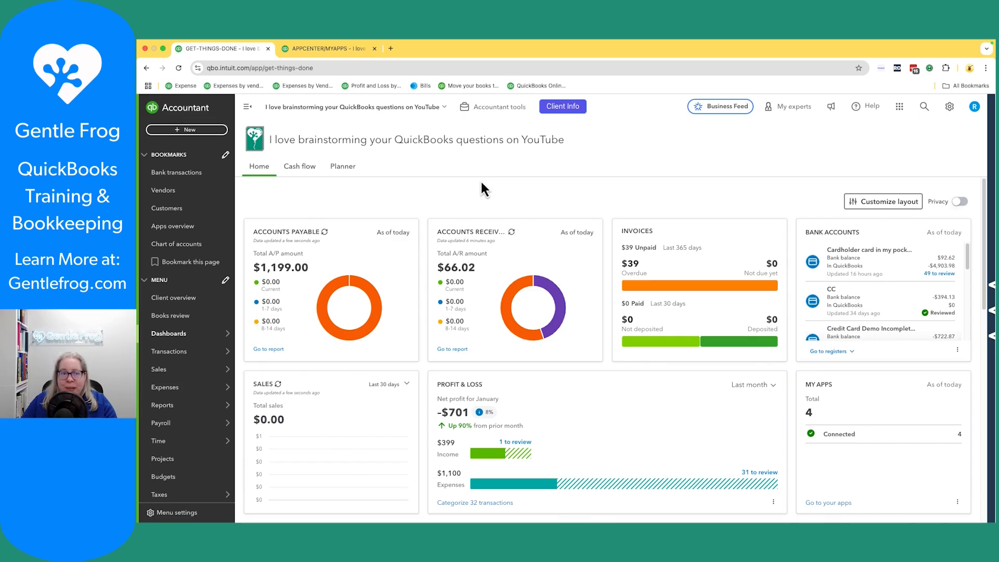
Step: In QuickBooks Online, launch the Bulk Import Excel app from the overview of connected apps
{"action": "scroll", "coordinate": [179, 440], "scroll_direction": "down", "scroll_amount": 2}
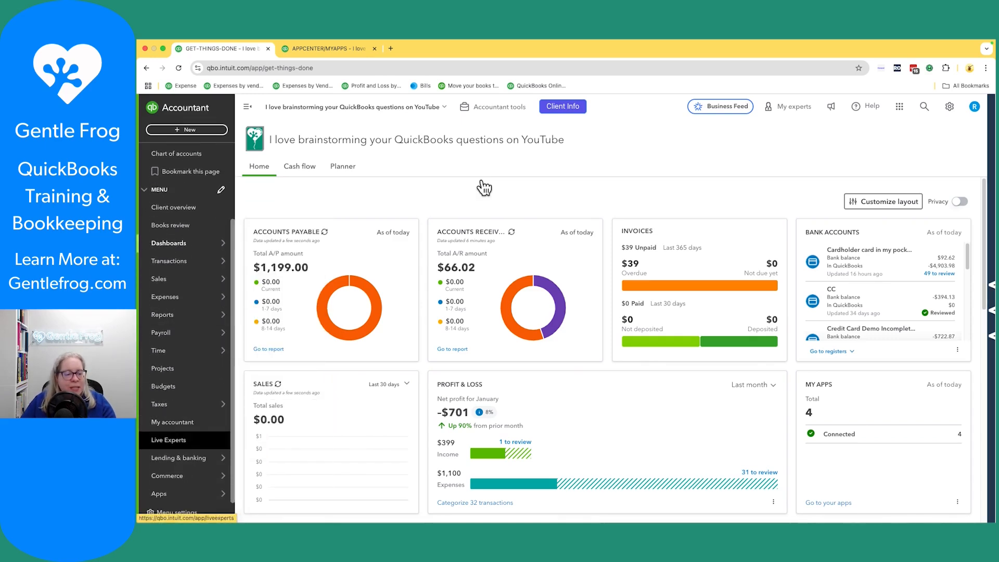
{"action": "mouse_move", "coordinate": [177, 494]}
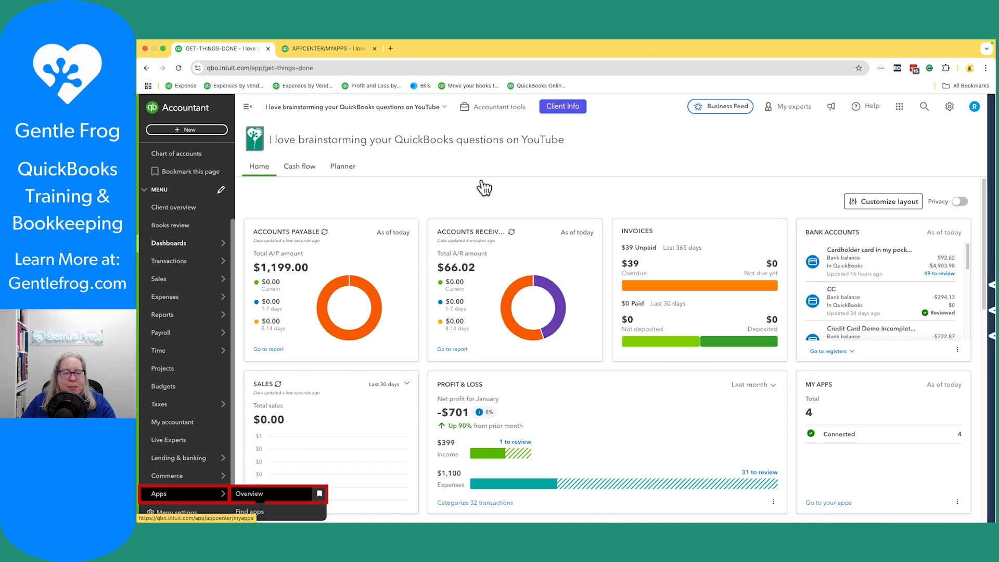
{"action": "left_click", "coordinate": [329, 48]}
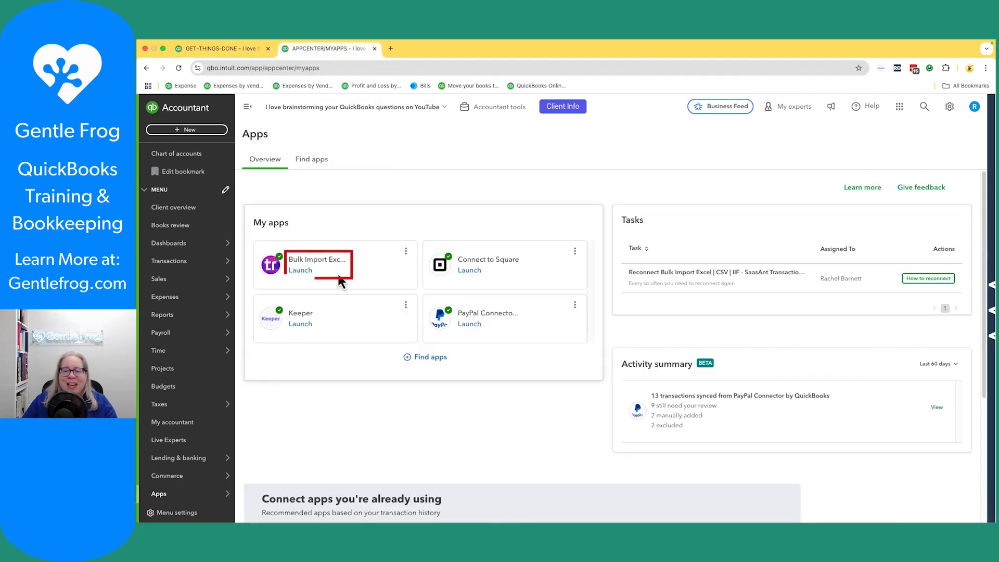
{"action": "left_click", "coordinate": [307, 272]}
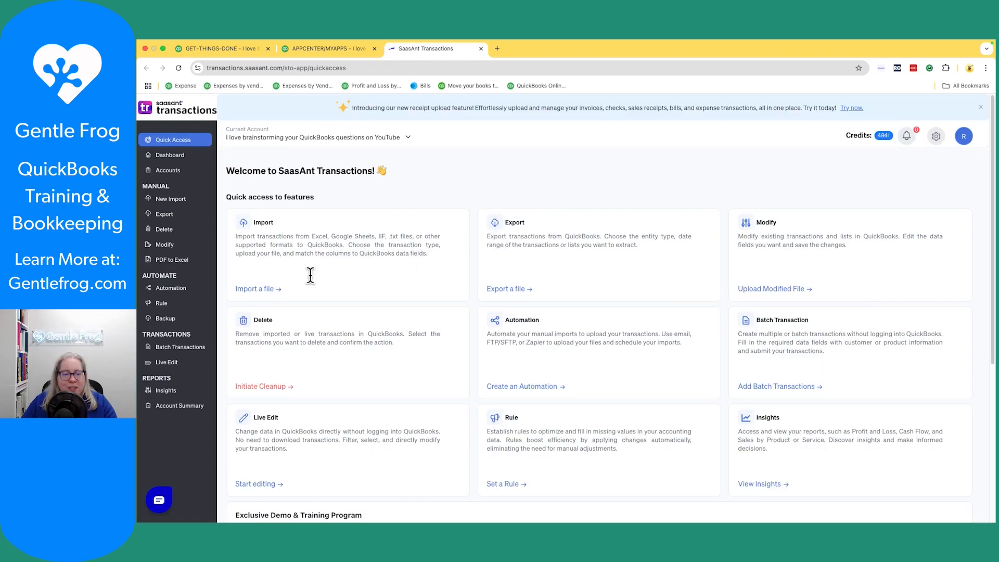
Step: Start a new file import in SaasAnt Transactions with Bank Deposits as the transaction type
{"action": "left_click", "coordinate": [263, 293]}
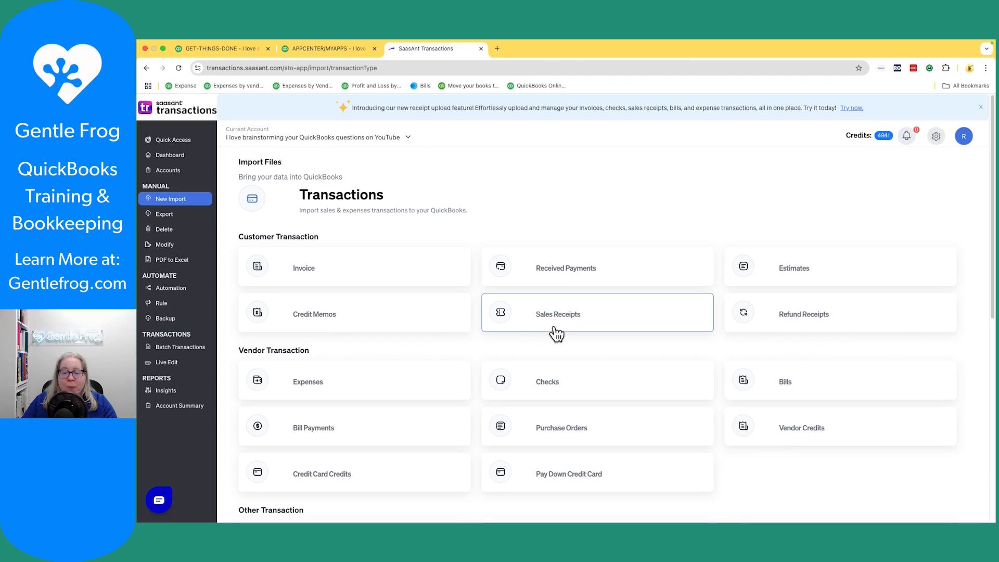
{"action": "scroll", "coordinate": [643, 369], "scroll_direction": "down", "scroll_amount": 5}
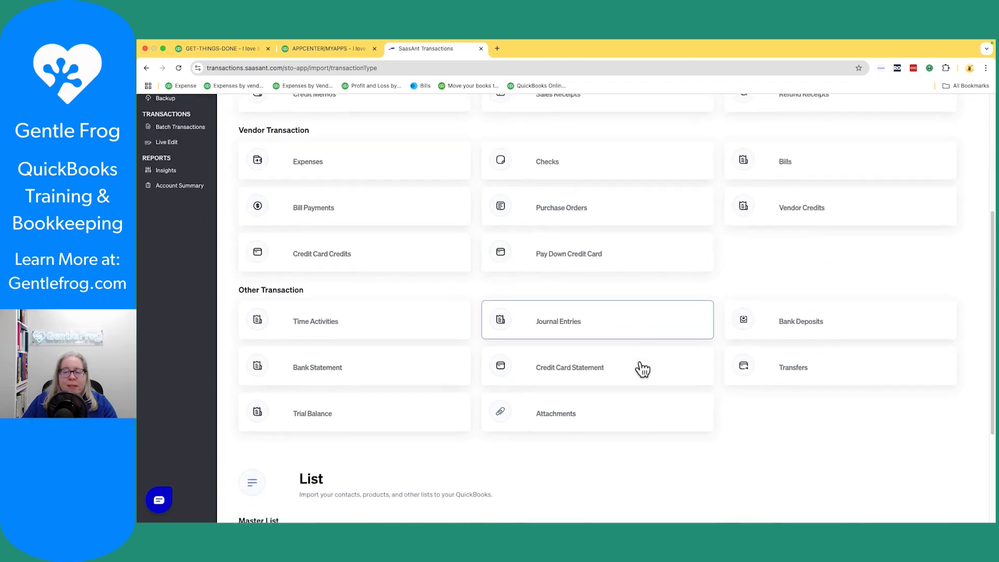
{"action": "left_click", "coordinate": [819, 322]}
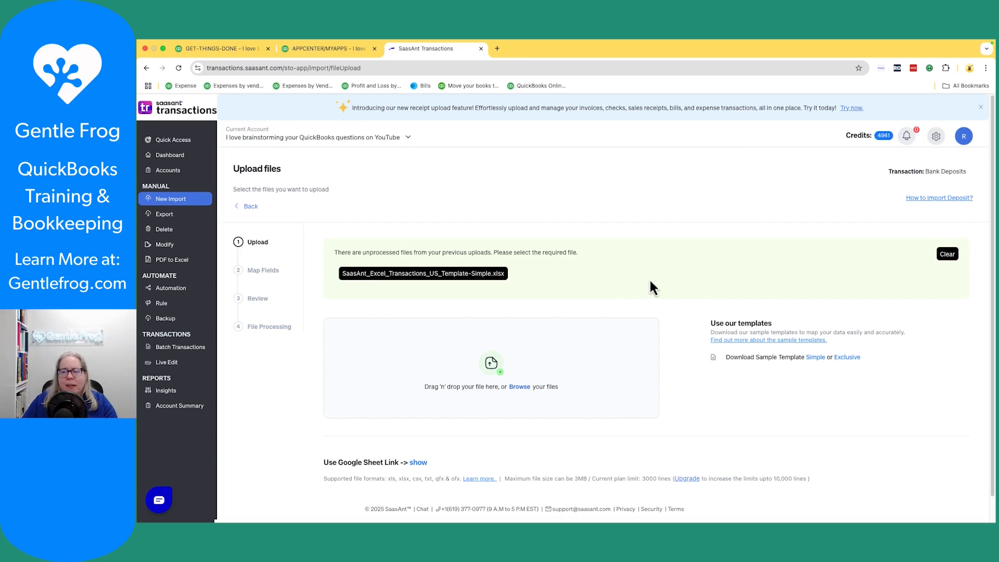
Step: Clear the unprocessed earlier upload, then upload SaasAnt_Excel_Transactions_US_Template-Simple.xlsx and continue to field mapping
{"action": "left_click", "coordinate": [947, 255]}
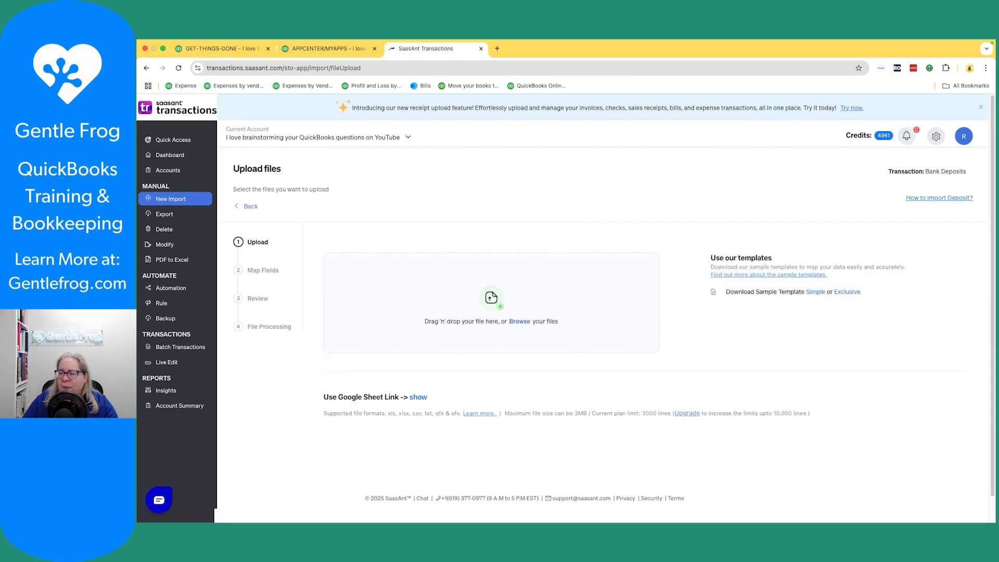
{"action": "key", "text": "super+Tab"}
{"action": "left_click_drag", "start_coordinate": [988, 328], "coordinate": [520, 314]}
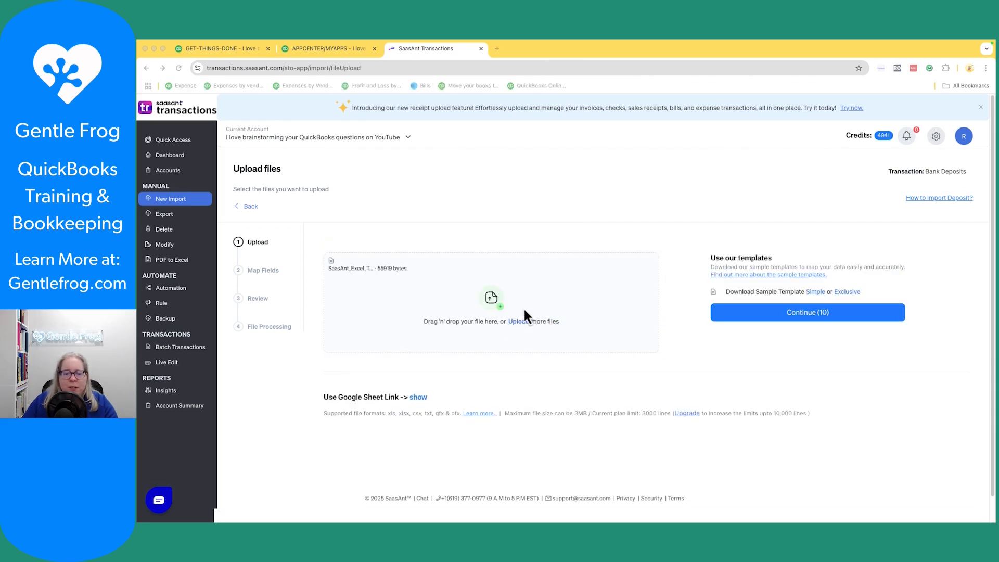
{"action": "left_click", "coordinate": [820, 316]}
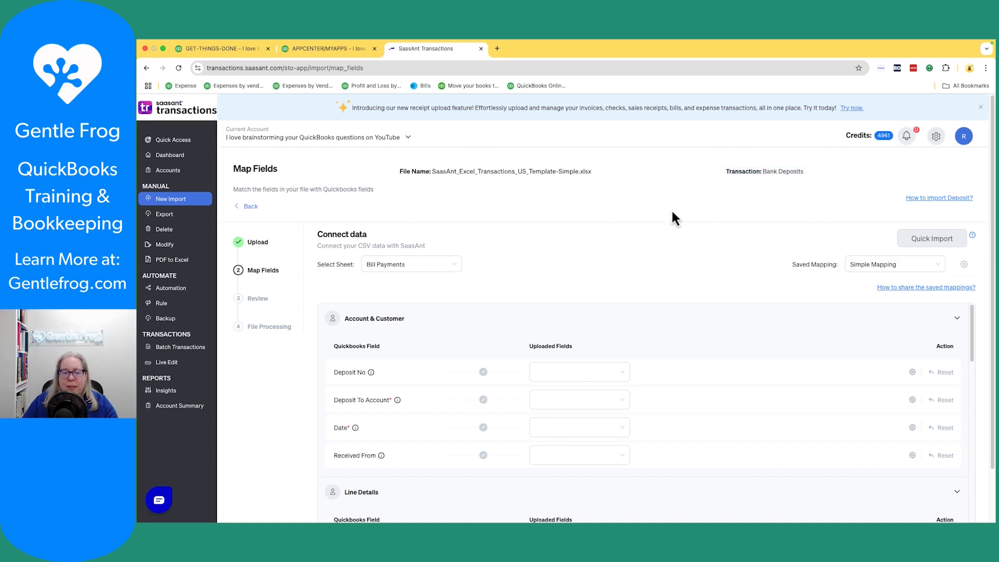
Step: Choose Deposits as the sheet to map from the uploaded workbook
{"action": "left_click", "coordinate": [419, 266]}
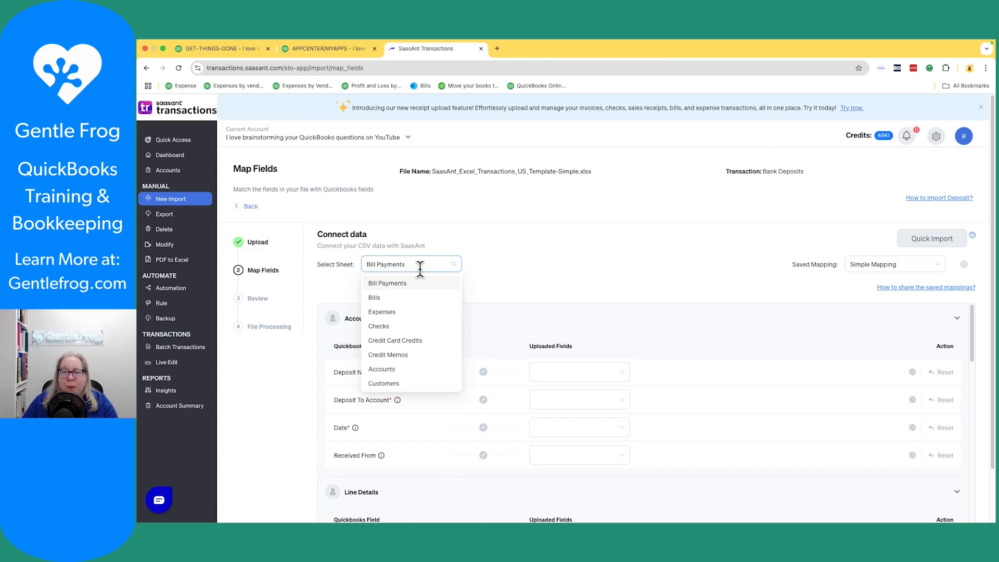
{"action": "scroll", "coordinate": [407, 358], "scroll_direction": "down", "scroll_amount": 3}
{"action": "scroll", "coordinate": [407, 358], "scroll_direction": "down", "scroll_amount": 6}
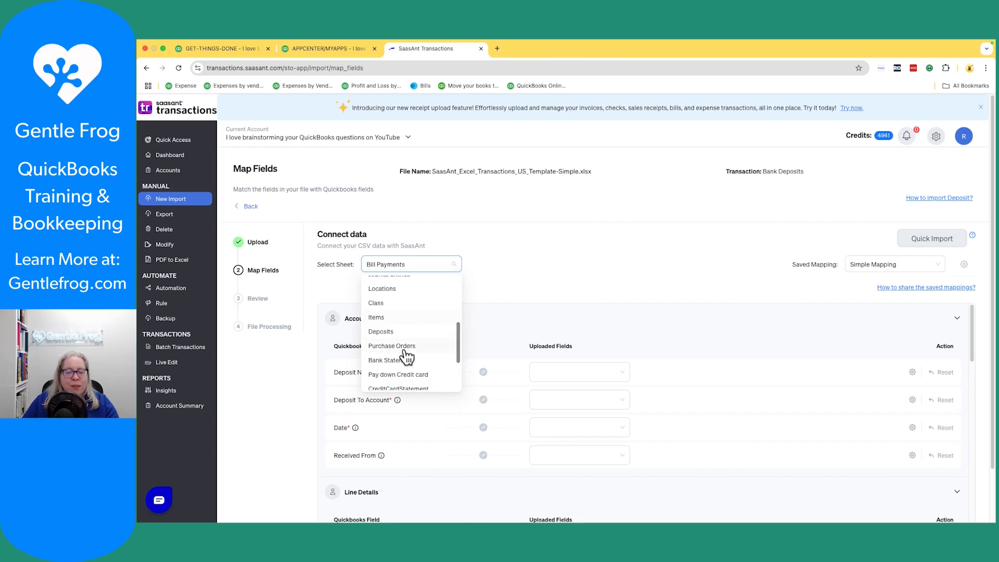
{"action": "left_click", "coordinate": [400, 333]}
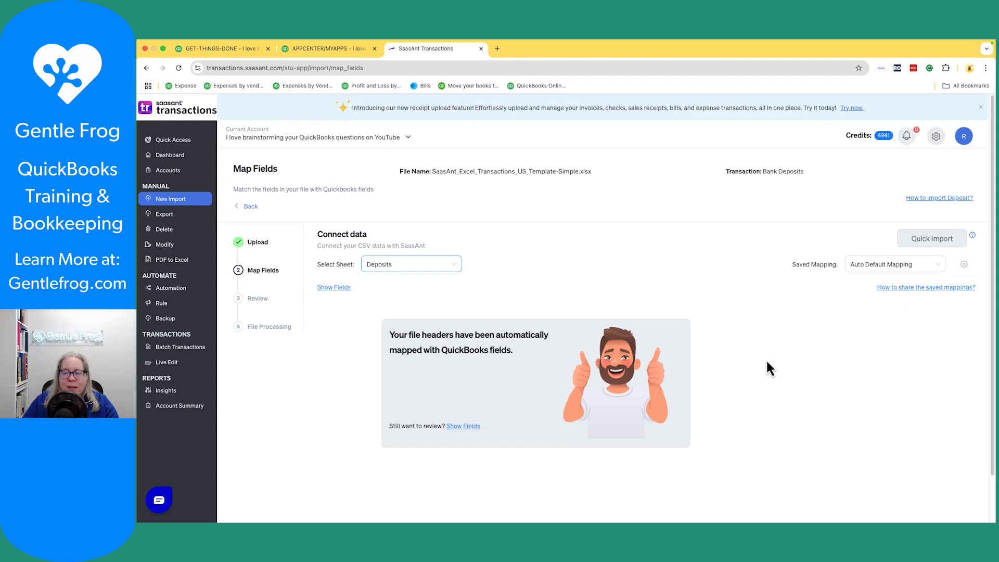
Step: Review the mapped Consulting and Merchant Account Fees deposit lines and upload them to QuickBooks
{"action": "scroll", "coordinate": [800, 364], "scroll_direction": "down", "scroll_amount": 2}
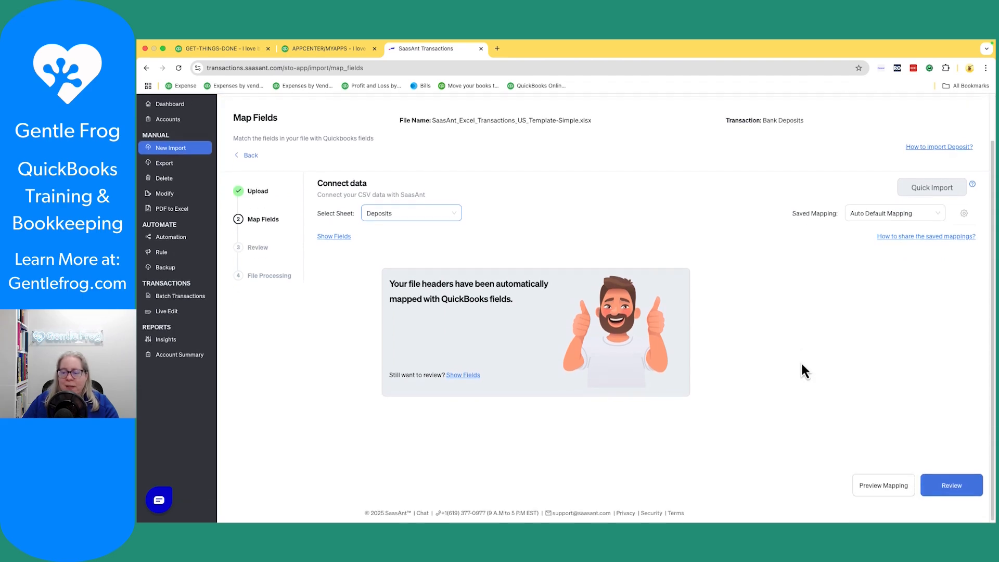
{"action": "left_click", "coordinate": [953, 483]}
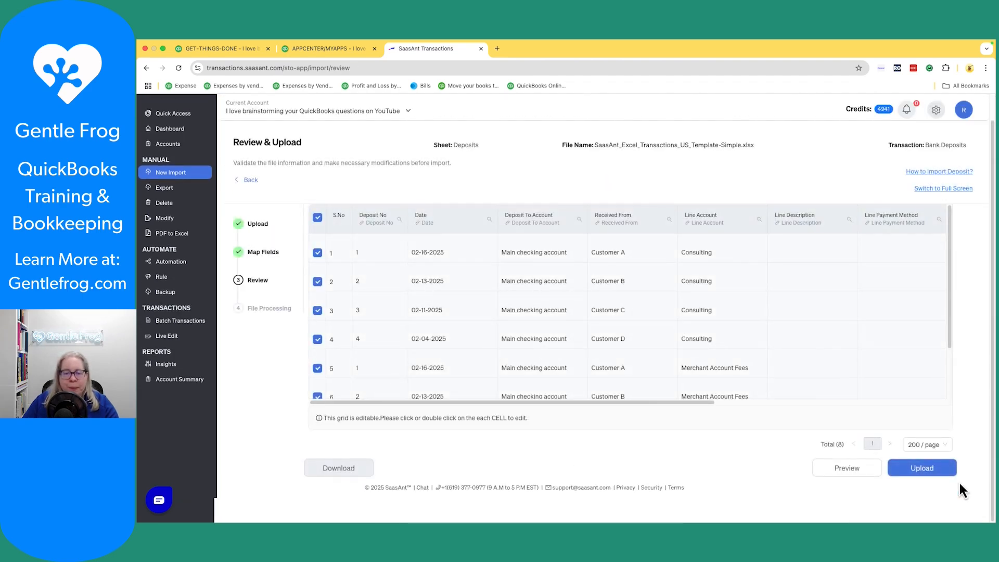
{"action": "scroll", "coordinate": [725, 349], "scroll_direction": "down", "scroll_amount": 1}
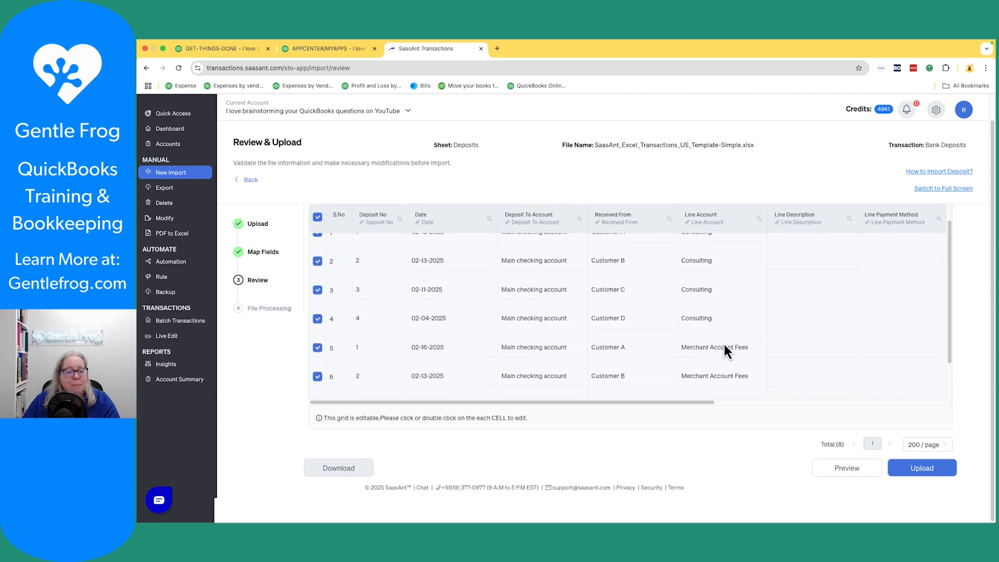
{"action": "left_click", "coordinate": [921, 471]}
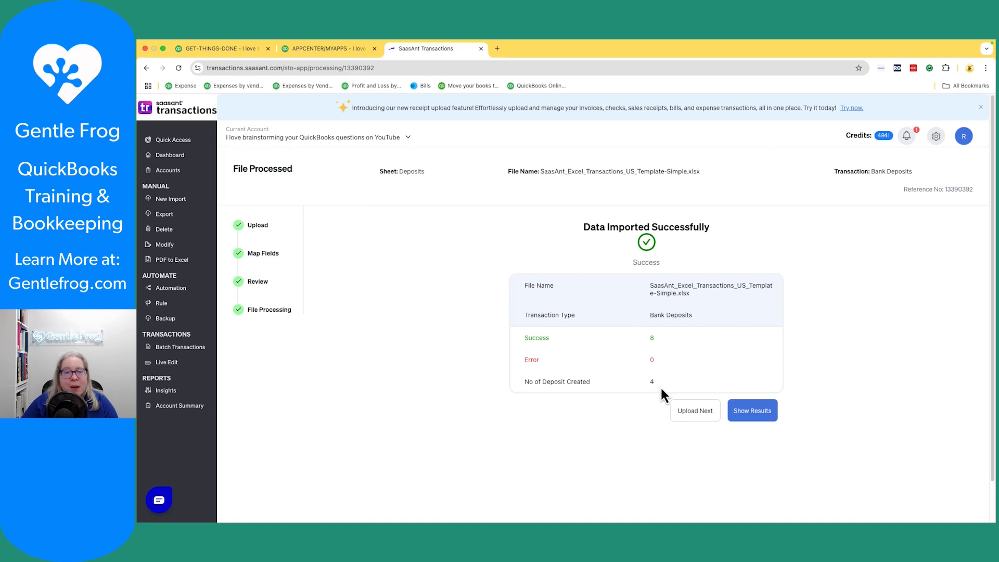
Step: Show the import results and open the 02/04/2025 deposit of $408.00 in QuickBooks
{"action": "left_click", "coordinate": [755, 413]}
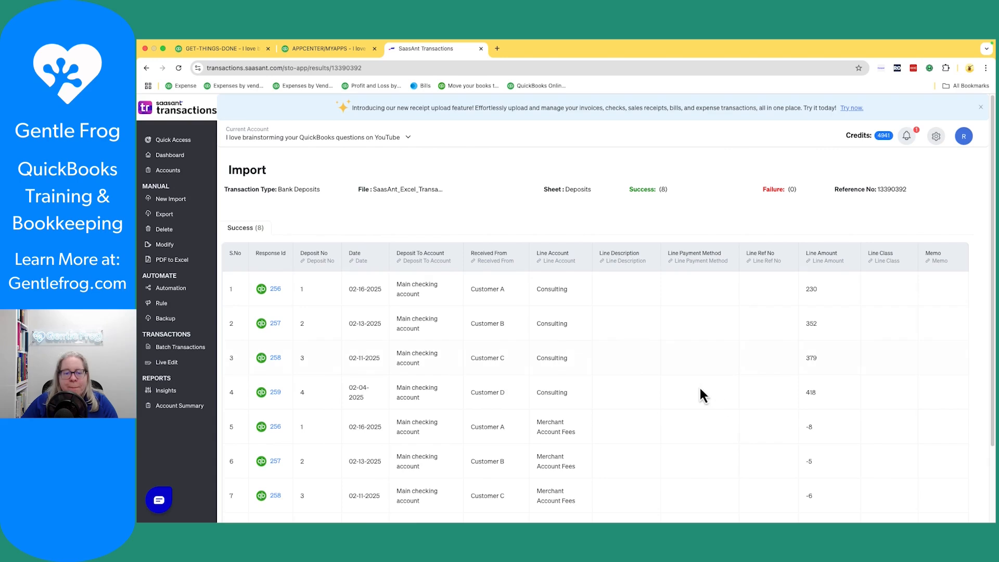
{"action": "scroll", "coordinate": [689, 385], "scroll_direction": "down", "scroll_amount": 3}
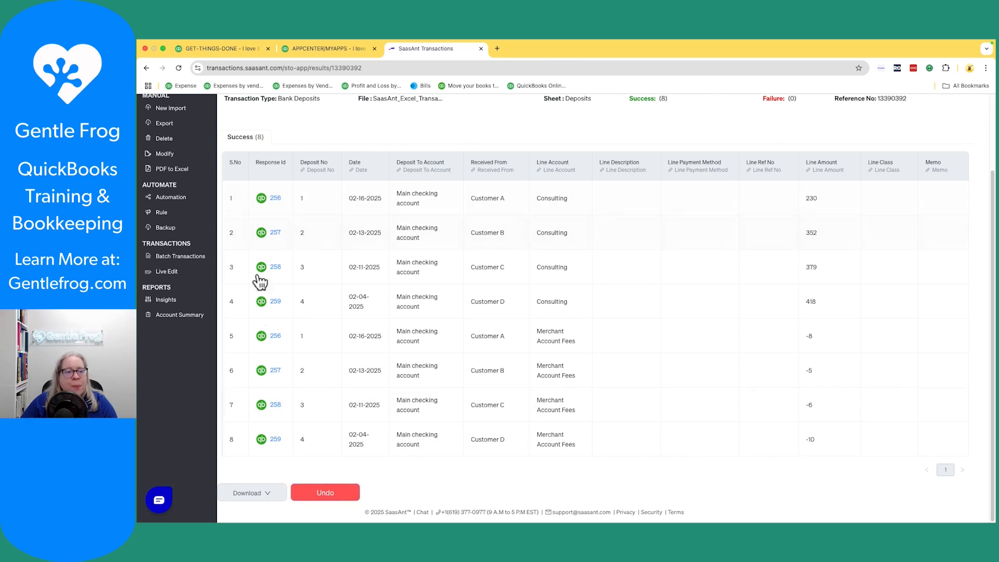
{"action": "left_click", "coordinate": [189, 51]}
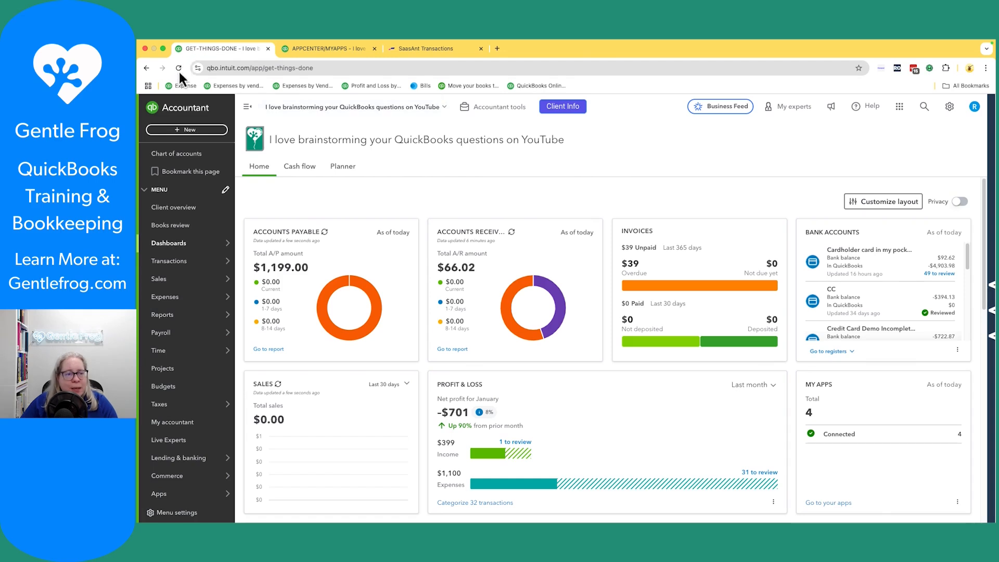
{"action": "left_click", "coordinate": [178, 71]}
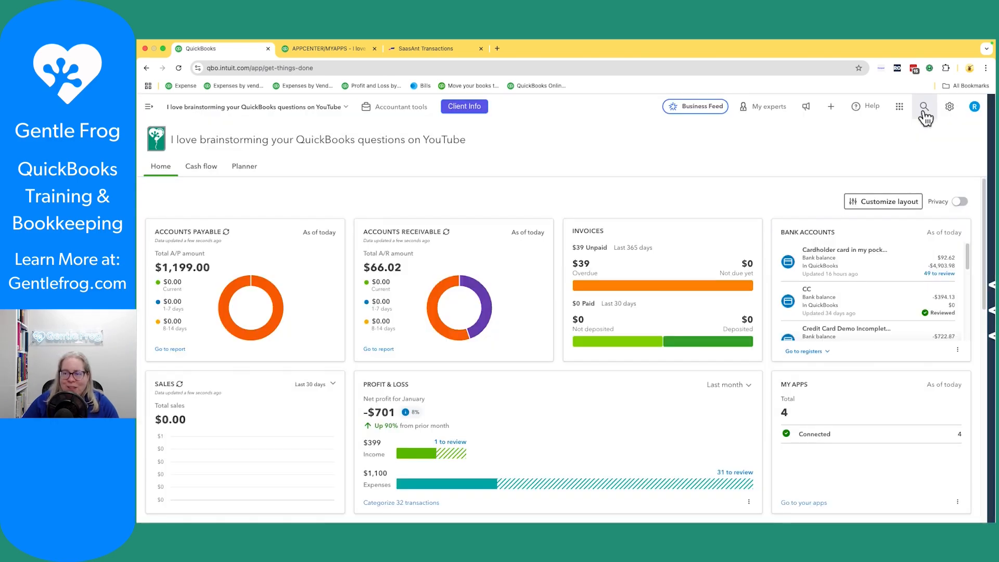
{"action": "left_click", "coordinate": [924, 109]}
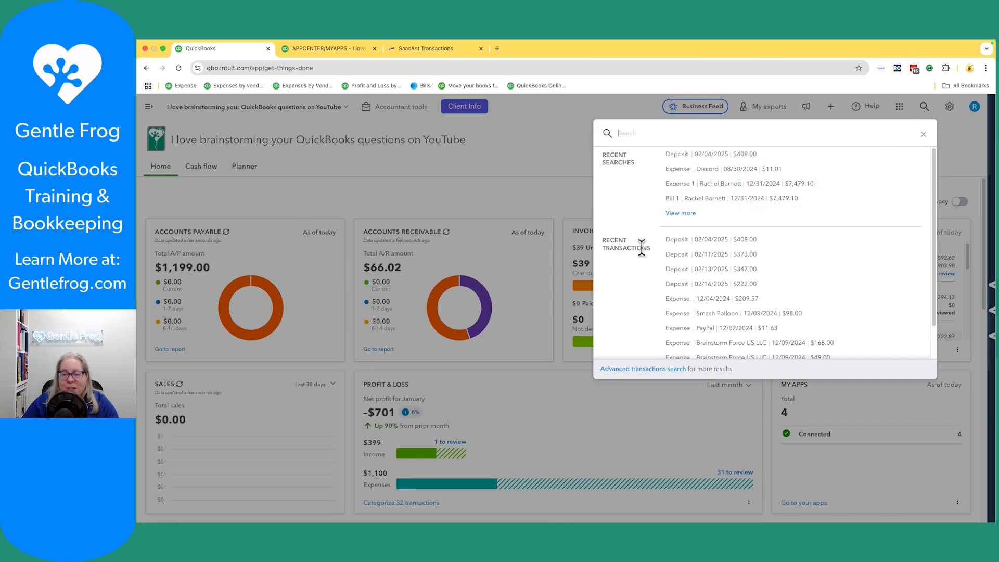
{"action": "left_click", "coordinate": [687, 243]}
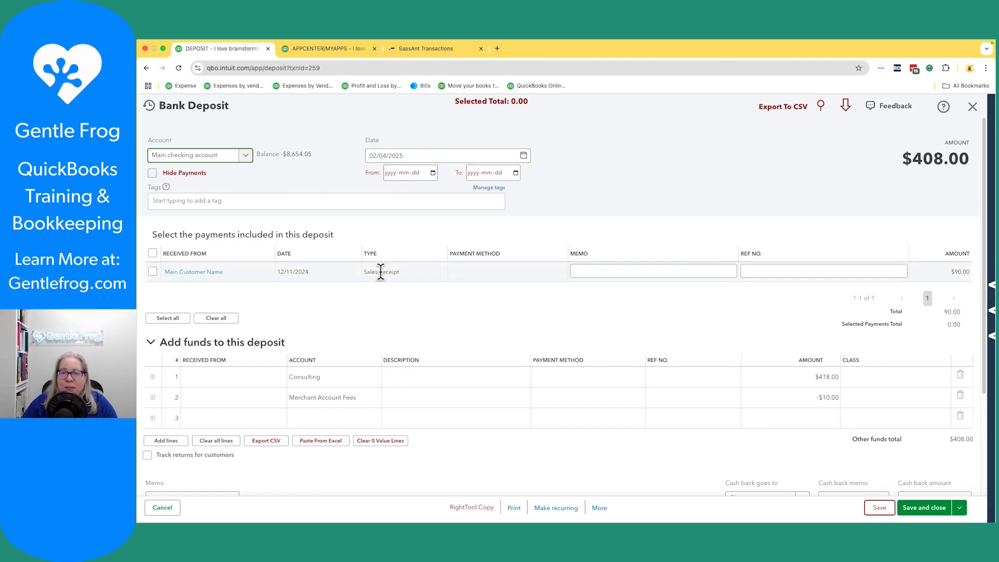
Step: Compare the deposit's Received From entries with the Received From column of the Excel Deposits sheet, and close the deposit
{"action": "scroll", "coordinate": [381, 271], "scroll_direction": "down", "scroll_amount": 3}
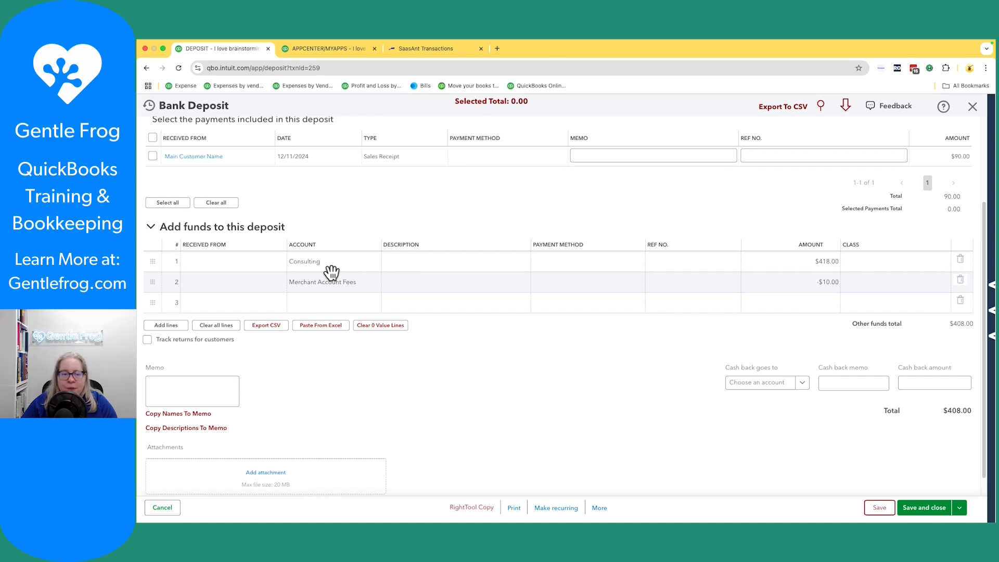
{"action": "left_click", "coordinate": [234, 269]}
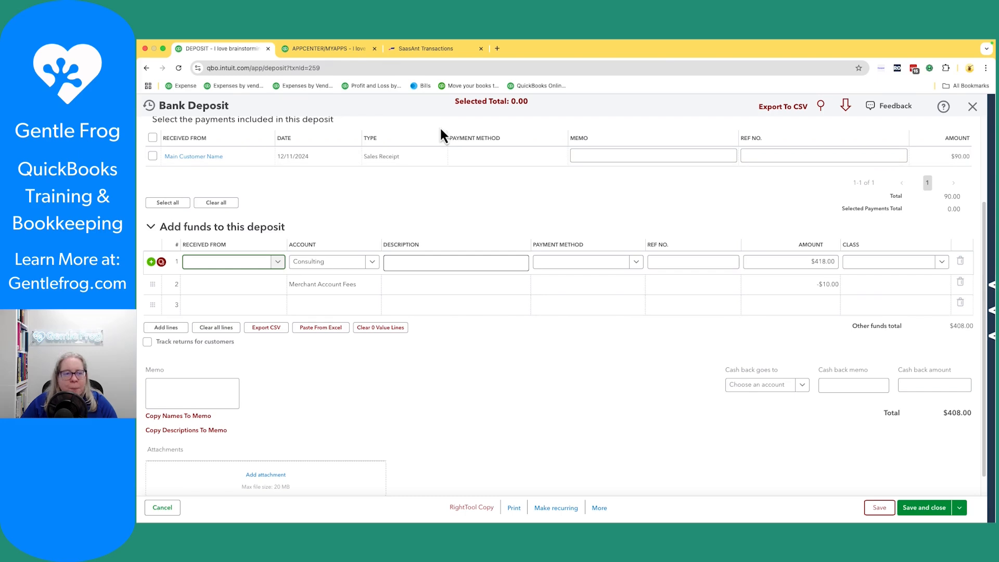
{"action": "key", "text": "super+Tab"}
{"action": "left_click_drag", "start_coordinate": [391, 140], "coordinate": [391, 217]}
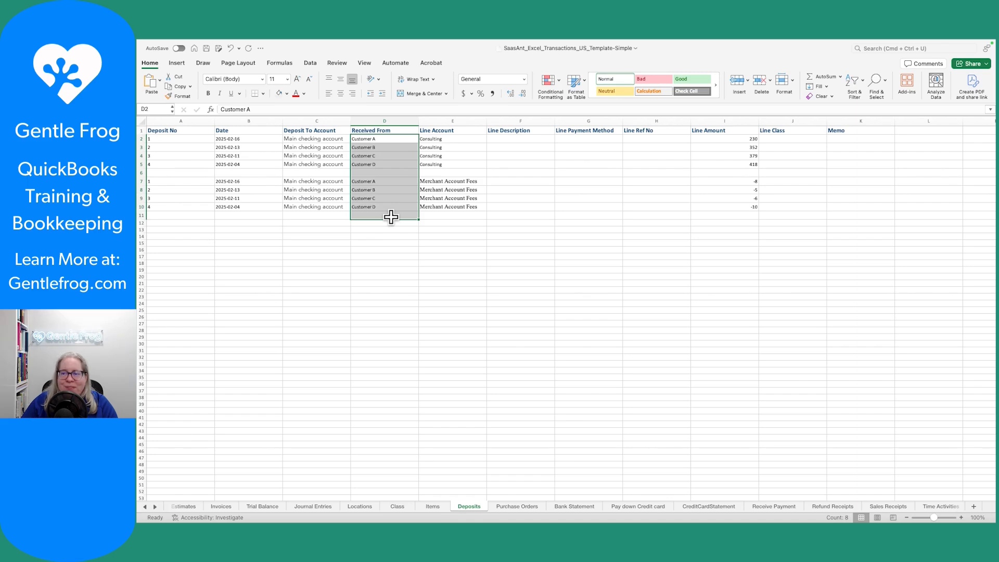
{"action": "left_click", "coordinate": [383, 250]}
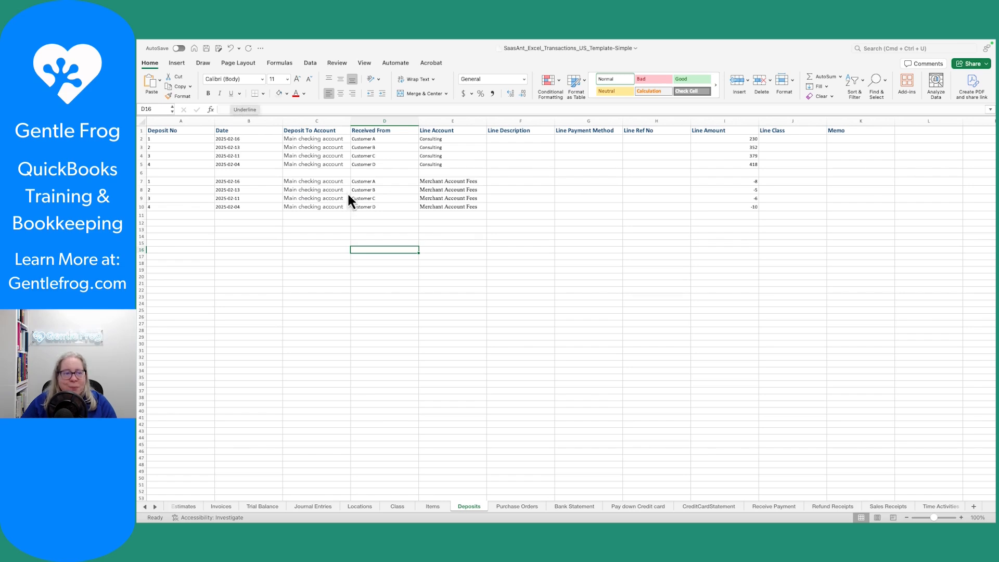
{"action": "key", "text": "super+Tab"}
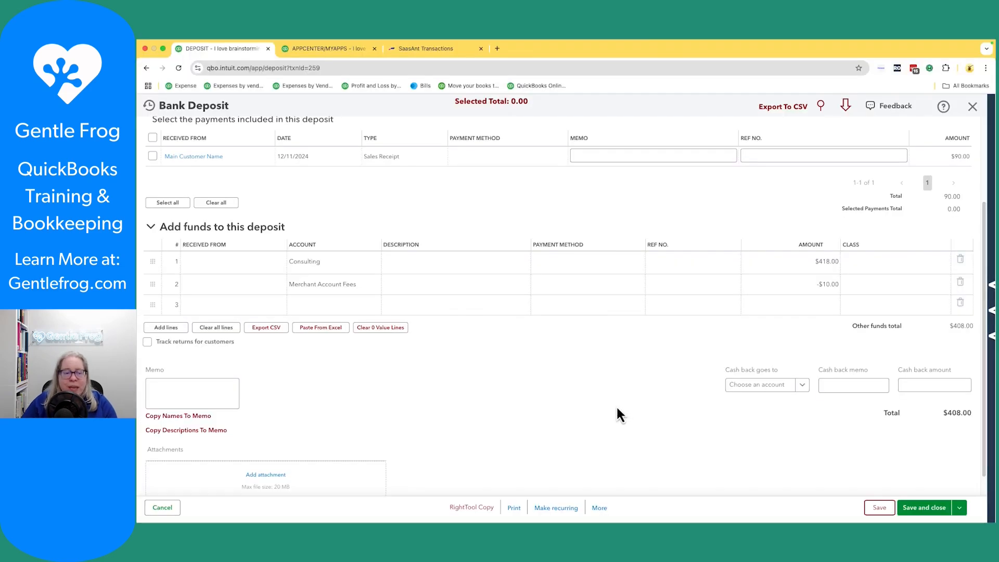
{"action": "left_click", "coordinate": [263, 270]}
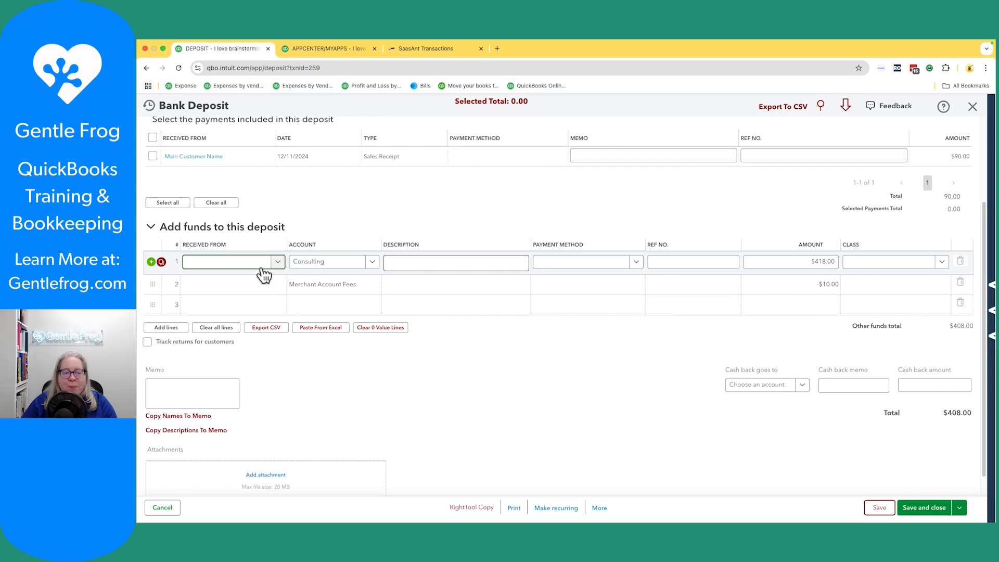
{"action": "left_click", "coordinate": [944, 507]}
Step: Undo the bank deposit import in SaasAnt Transactions, deleting the uploaded data from QuickBooks Online, and show the deletion results
{"action": "left_click", "coordinate": [437, 58]}
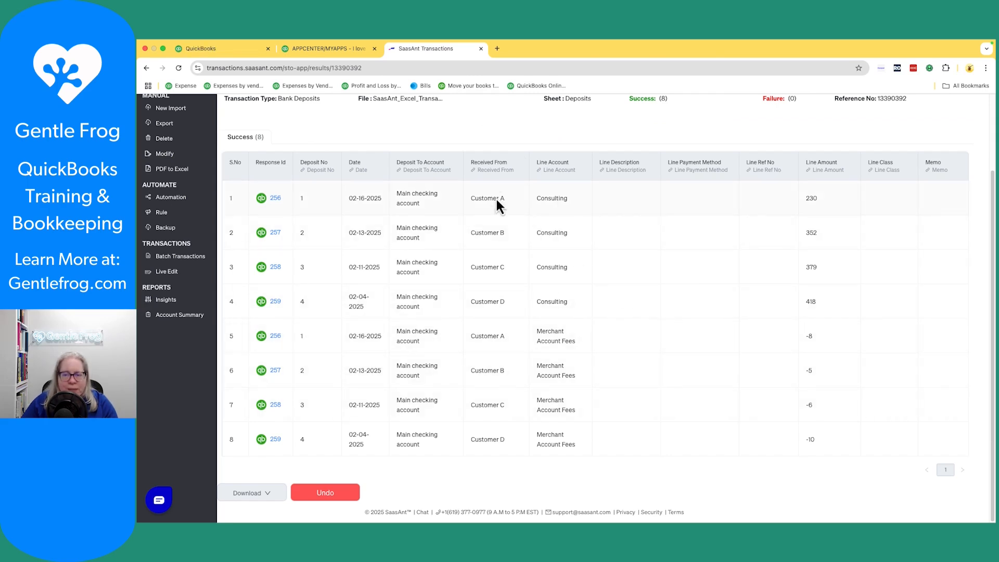
{"action": "scroll", "coordinate": [520, 254], "scroll_direction": "up", "scroll_amount": 3}
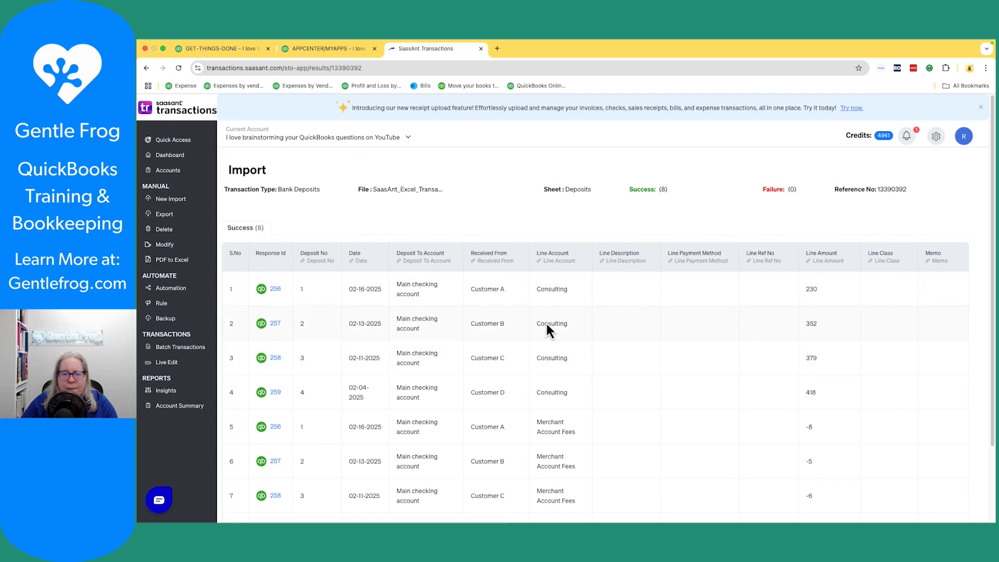
{"action": "scroll", "coordinate": [545, 321], "scroll_direction": "down", "scroll_amount": 2}
{"action": "left_click", "coordinate": [324, 493]}
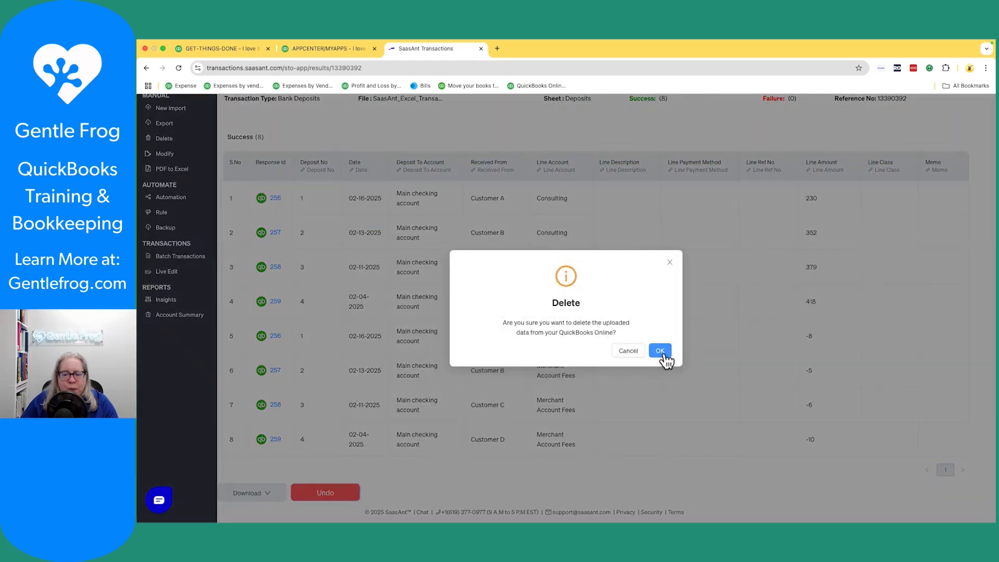
{"action": "left_click", "coordinate": [663, 353]}
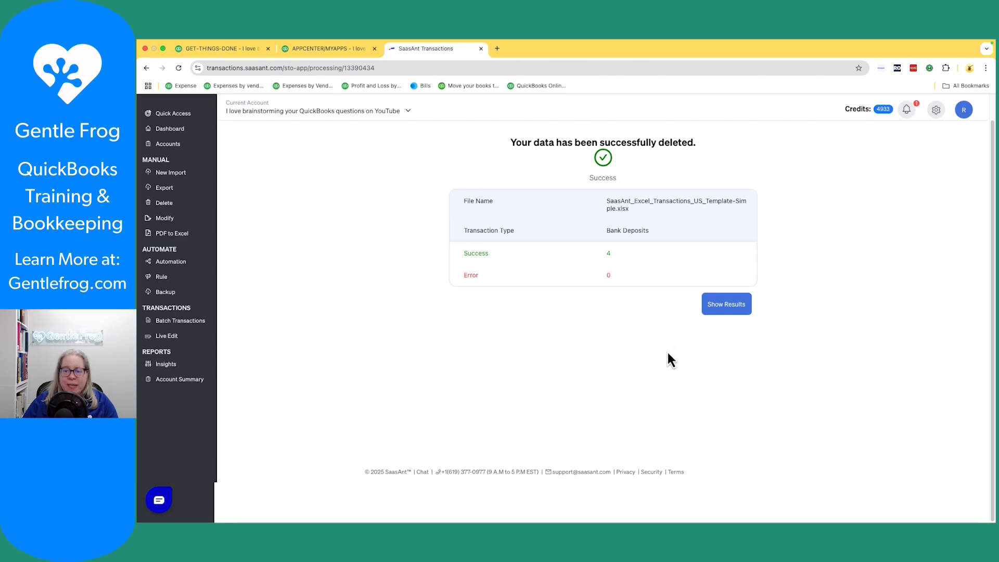
{"action": "left_click", "coordinate": [725, 308]}
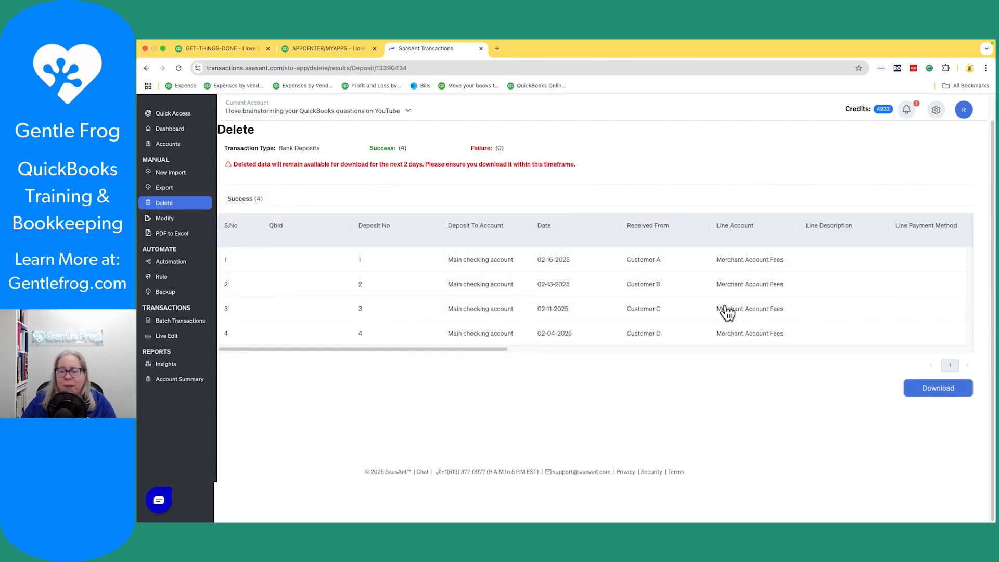
Step: Start a new import with Bank Deposits as the transaction type
{"action": "left_click", "coordinate": [168, 174]}
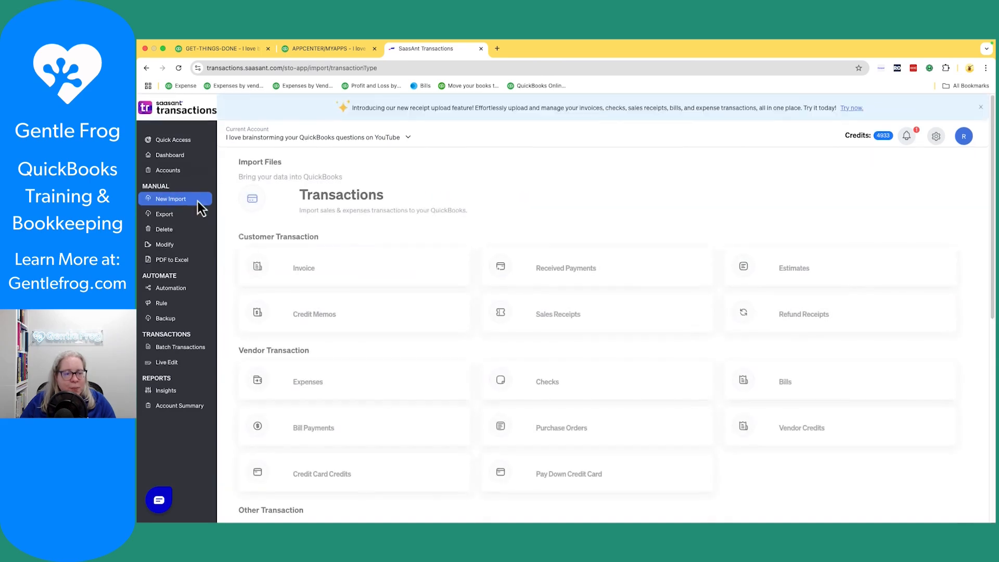
{"action": "scroll", "coordinate": [513, 451], "scroll_direction": "down", "scroll_amount": 5}
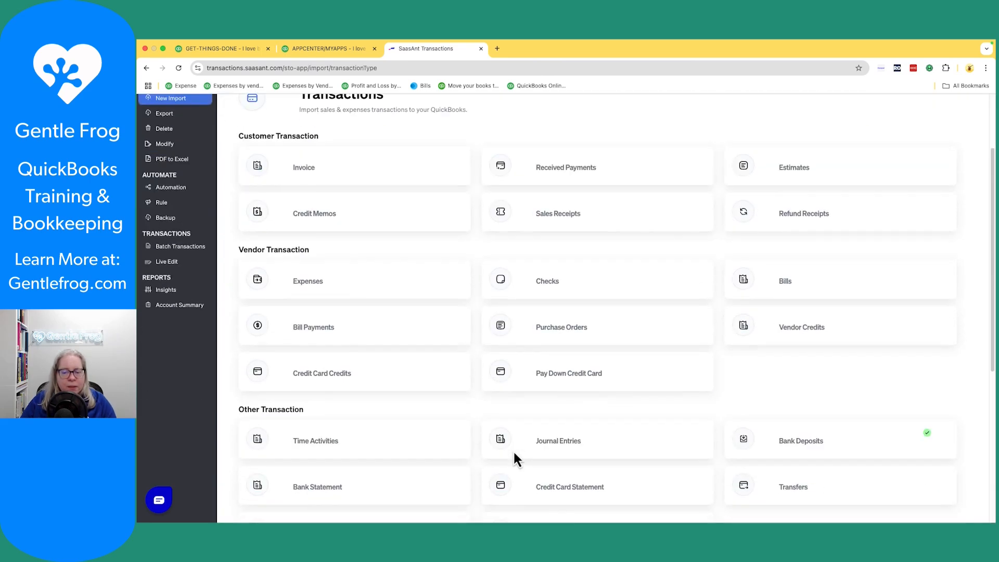
{"action": "left_click", "coordinate": [790, 396]}
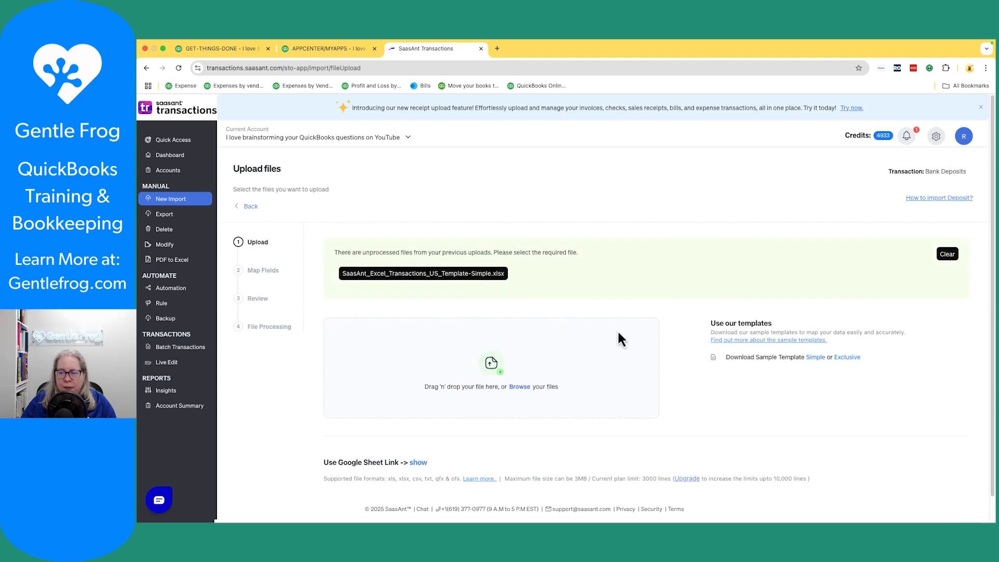
Step: Try to map the Deposits sheet from the previously uploaded SaasAnt_Excel_Transactions_US_Template-Simple.xlsx, and return to the upload stage
{"action": "left_click", "coordinate": [454, 272]}
{"action": "left_click", "coordinate": [426, 267]}
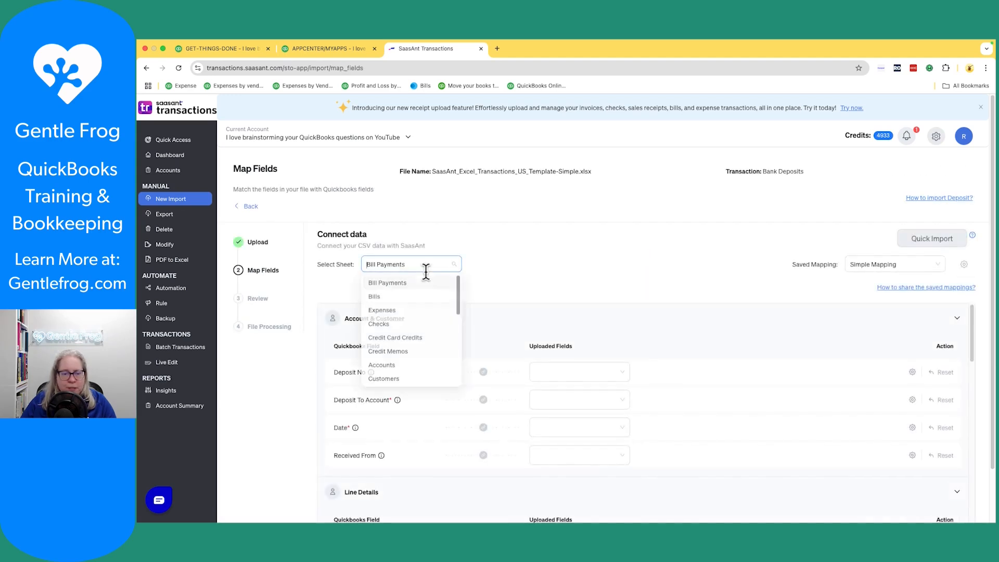
{"action": "scroll", "coordinate": [395, 382], "scroll_direction": "down", "scroll_amount": 2}
{"action": "scroll", "coordinate": [394, 385], "scroll_direction": "down", "scroll_amount": 5}
{"action": "scroll", "coordinate": [391, 319], "scroll_direction": "up", "scroll_amount": 6}
{"action": "scroll", "coordinate": [391, 320], "scroll_direction": "down", "scroll_amount": 5}
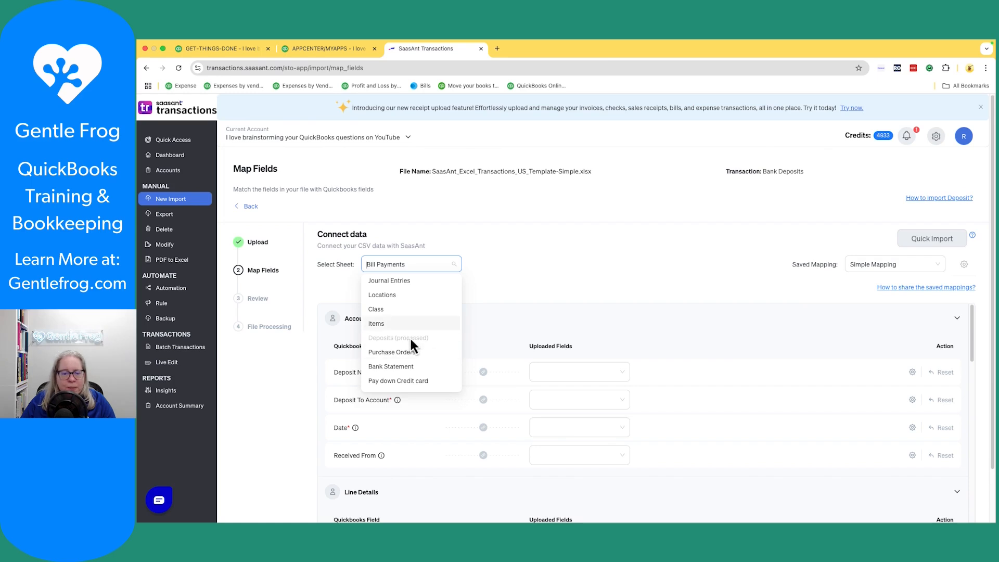
{"action": "left_click", "coordinate": [521, 289]}
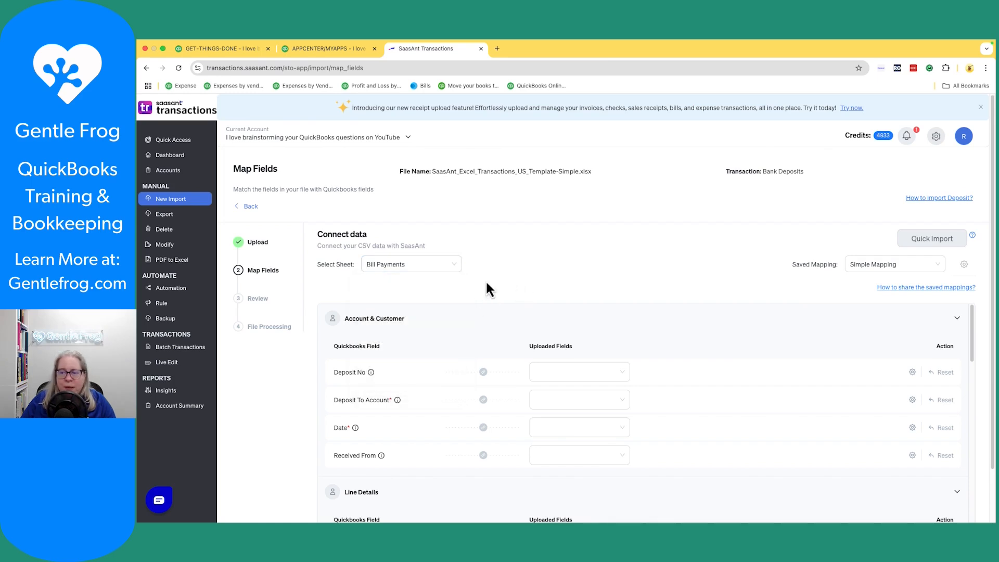
{"action": "left_click", "coordinate": [258, 244]}
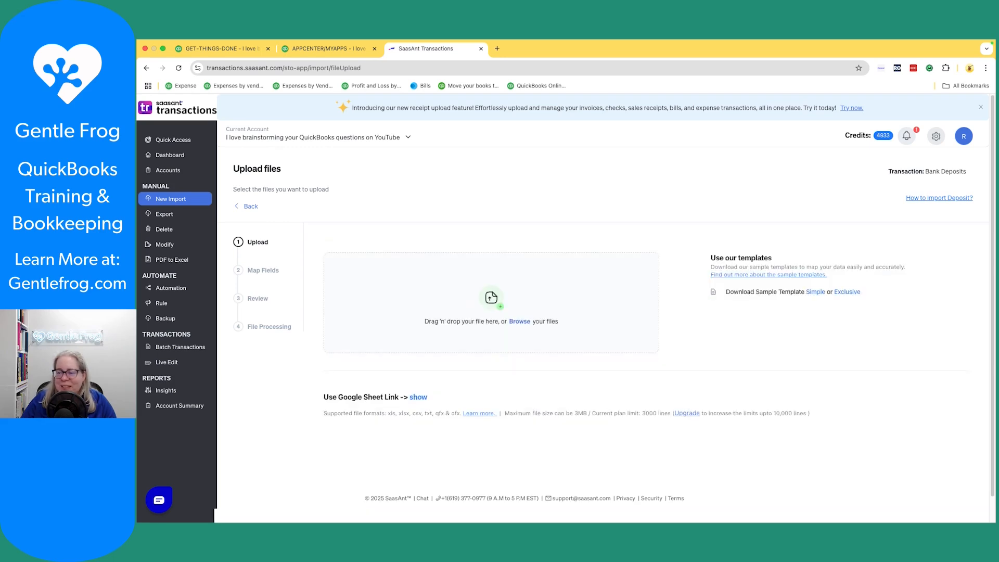
Step: Upload SaasAnt_Excel_Transactions_US_Template-Simple.xlsx again and choose Deposits as the sheet to map
{"action": "left_click_drag", "start_coordinate": [807, 318], "coordinate": [570, 313]}
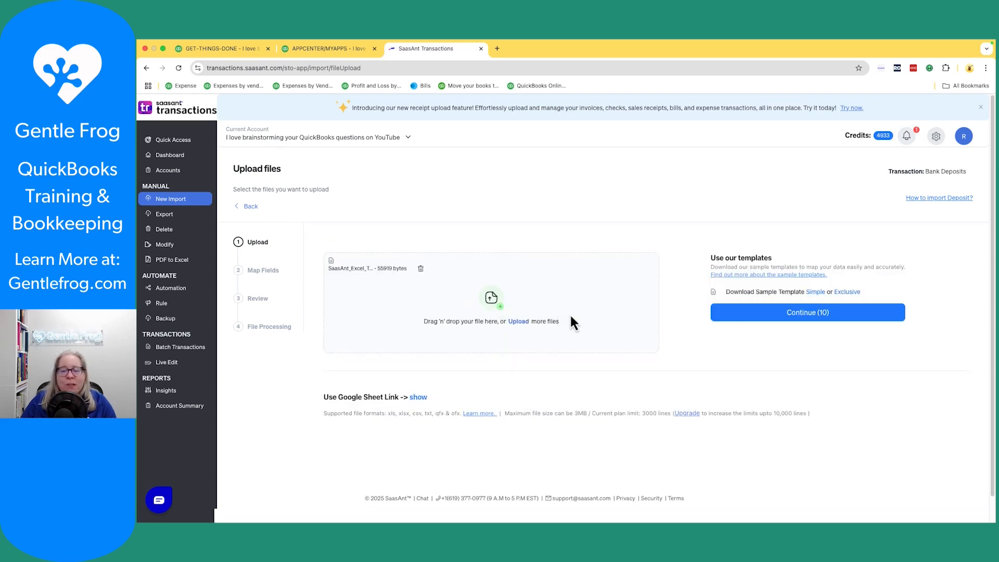
{"action": "left_click", "coordinate": [788, 313]}
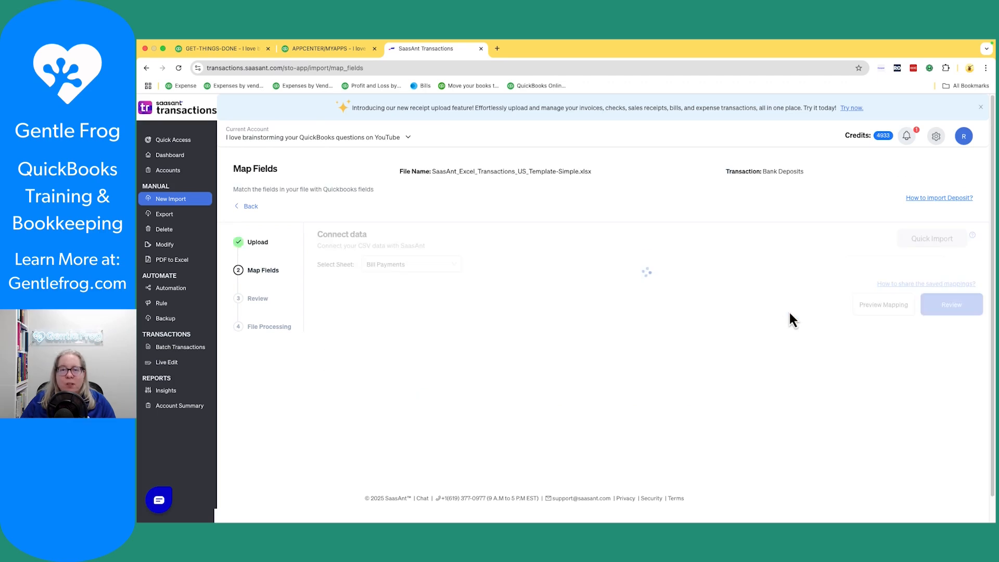
{"action": "left_click", "coordinate": [430, 267]}
{"action": "scroll", "coordinate": [396, 364], "scroll_direction": "down", "scroll_amount": 1}
{"action": "scroll", "coordinate": [396, 370], "scroll_direction": "down", "scroll_amount": 4}
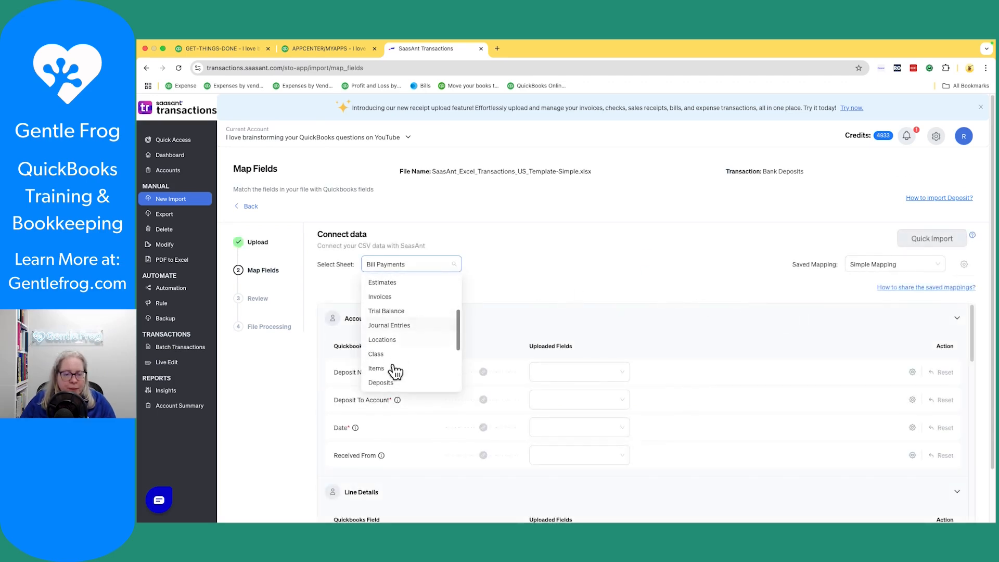
{"action": "left_click", "coordinate": [385, 381]}
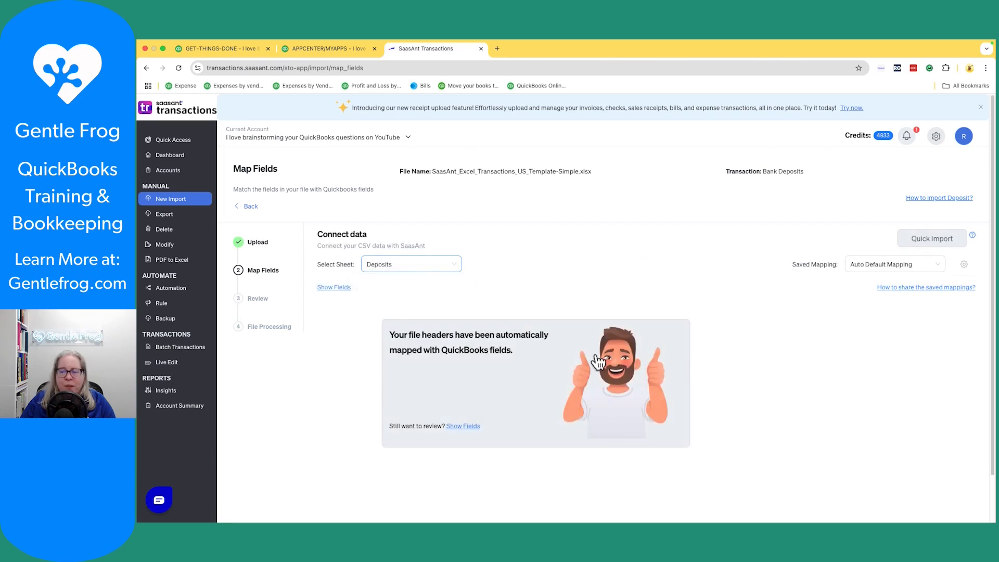
Step: Preview the field mapping on the QuickBooks bank deposit form and continue to reviewing the deposit lines
{"action": "scroll", "coordinate": [852, 323], "scroll_direction": "down", "scroll_amount": 2}
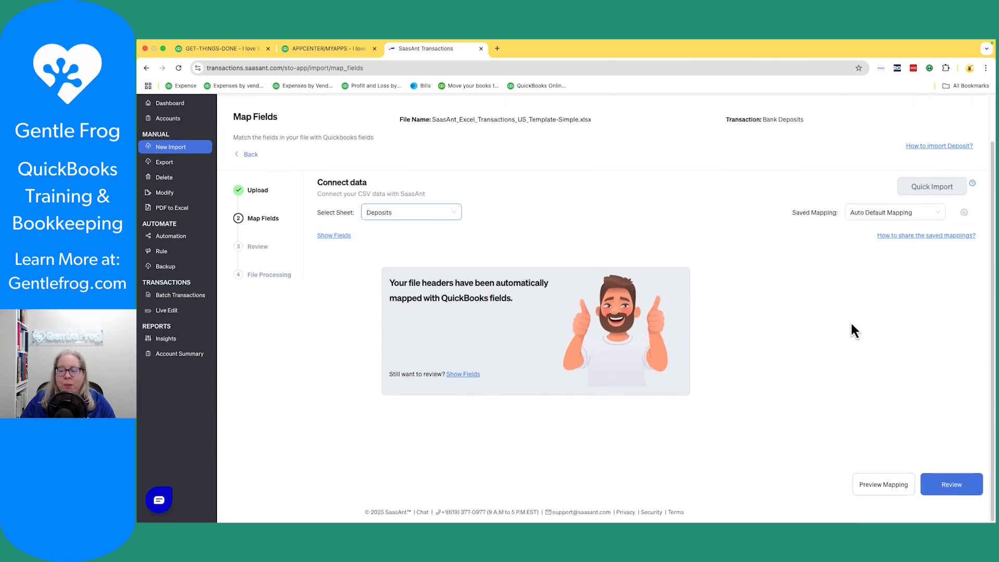
{"action": "left_click", "coordinate": [891, 485]}
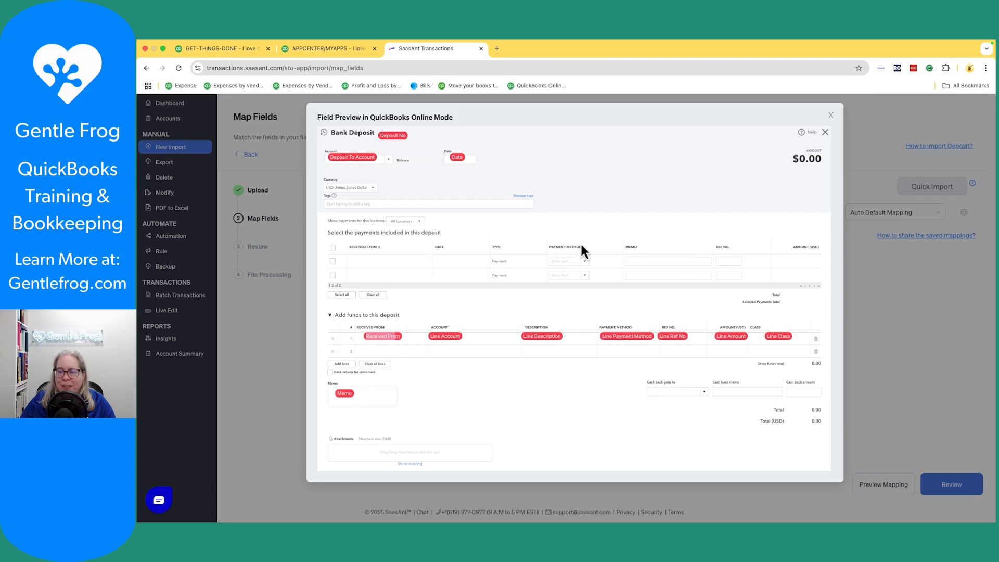
{"action": "left_click", "coordinate": [830, 116]}
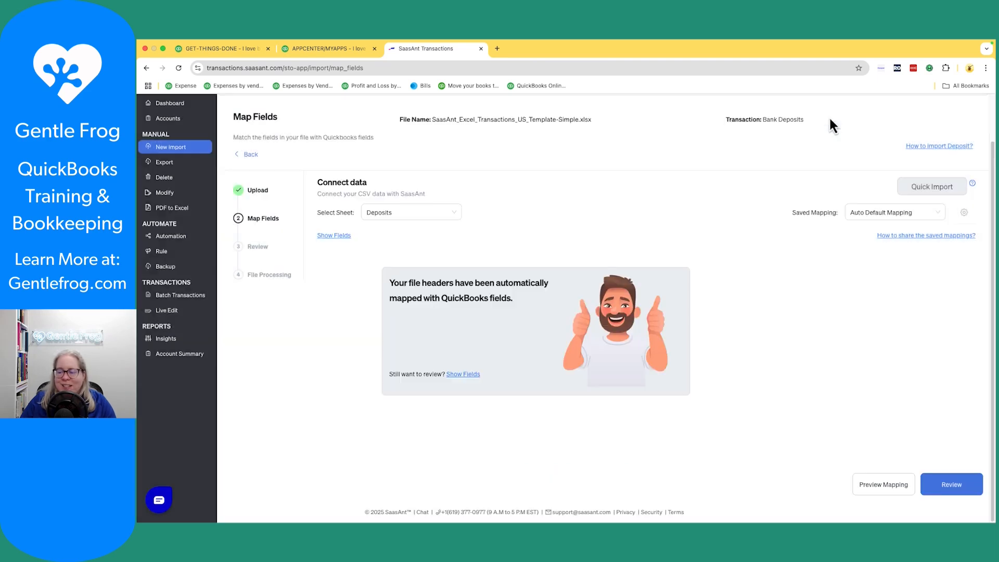
{"action": "left_click", "coordinate": [951, 485]}
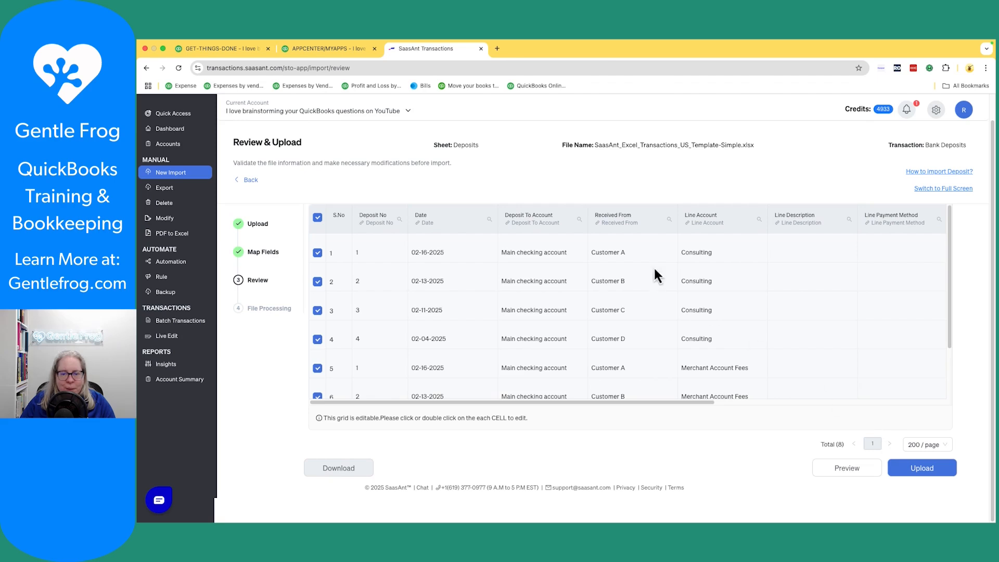
Step: Compare how the Received From, Line Account and Deposit To Account cells can be edited in the first Customer A line
{"action": "left_click", "coordinate": [635, 252]}
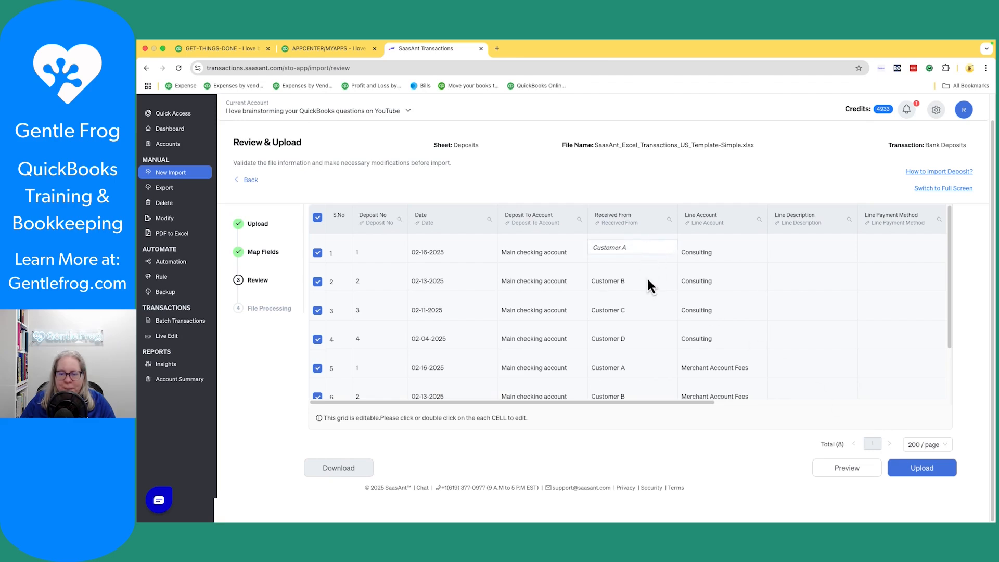
{"action": "left_click", "coordinate": [646, 279]}
{"action": "left_click", "coordinate": [650, 254]}
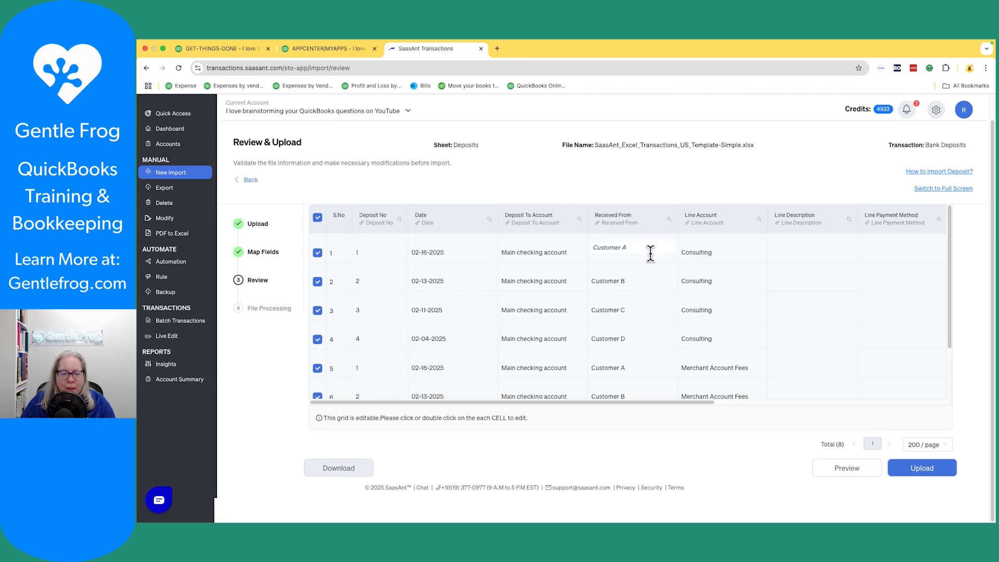
{"action": "left_click", "coordinate": [706, 254]}
{"action": "left_click", "coordinate": [565, 250]}
{"action": "left_click", "coordinate": [580, 254]}
{"action": "left_click", "coordinate": [580, 253]}
{"action": "left_click", "coordinate": [623, 251]}
{"action": "type", "text": "A"}
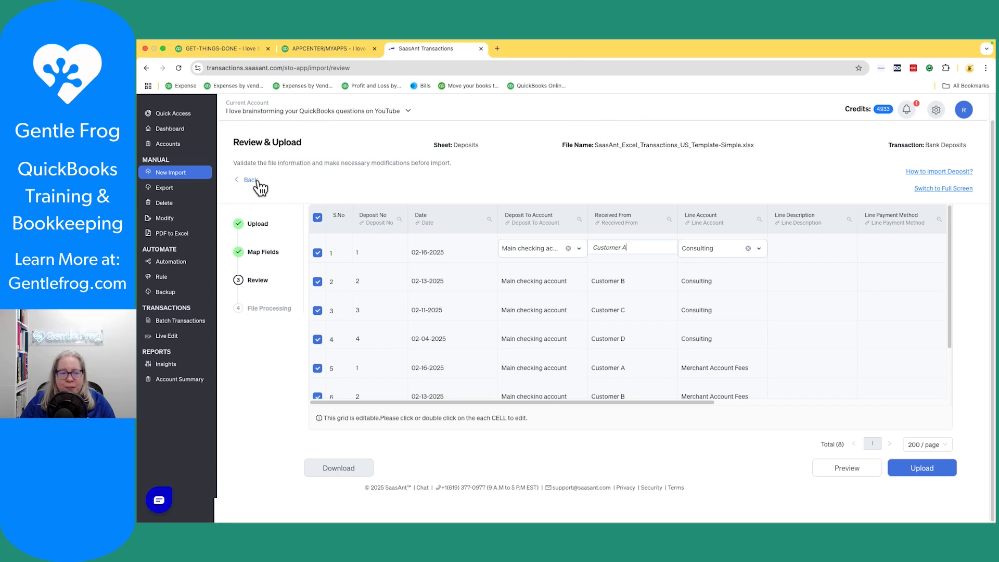
Step: Switch to Excel, copy the four Received From names, Customer A to Customer D, from the Deposits sheet, and open the Customers sheet
{"action": "key", "text": "super+Tab"}
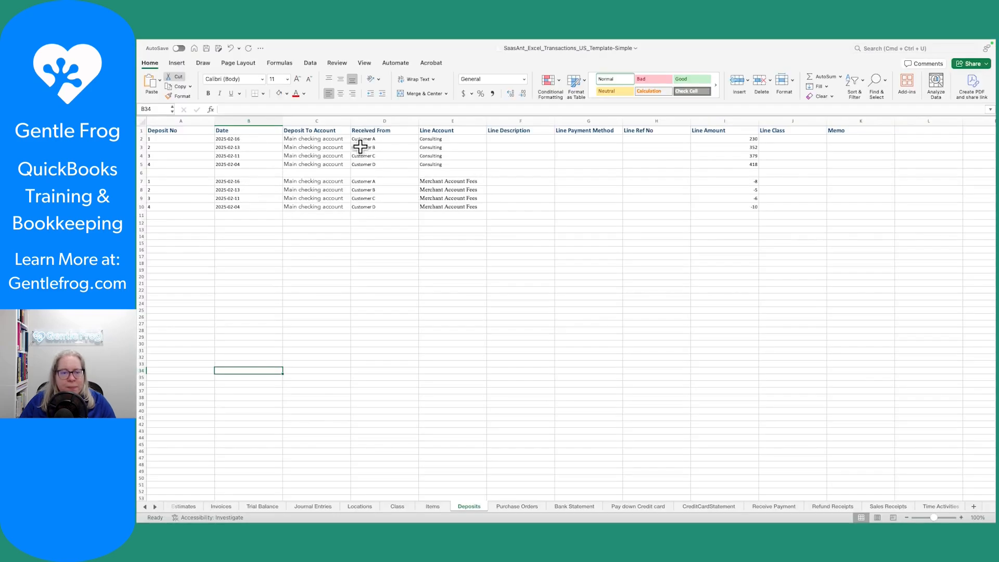
{"action": "left_click_drag", "start_coordinate": [381, 138], "coordinate": [378, 163]}
{"action": "key", "text": "super+c"}
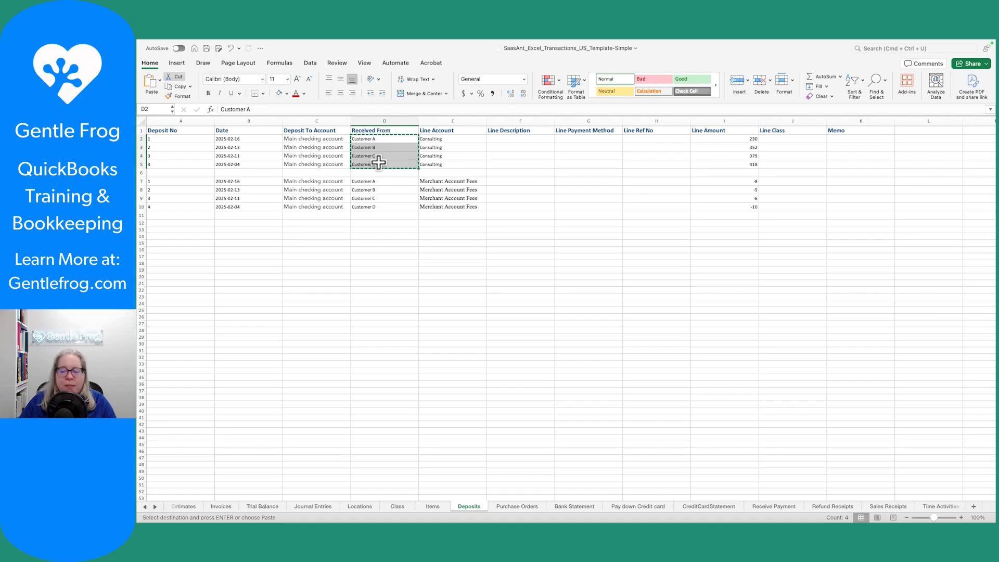
{"action": "left_click", "coordinate": [144, 508]}
{"action": "left_click", "coordinate": [143, 507]}
{"action": "left_click", "coordinate": [144, 507]}
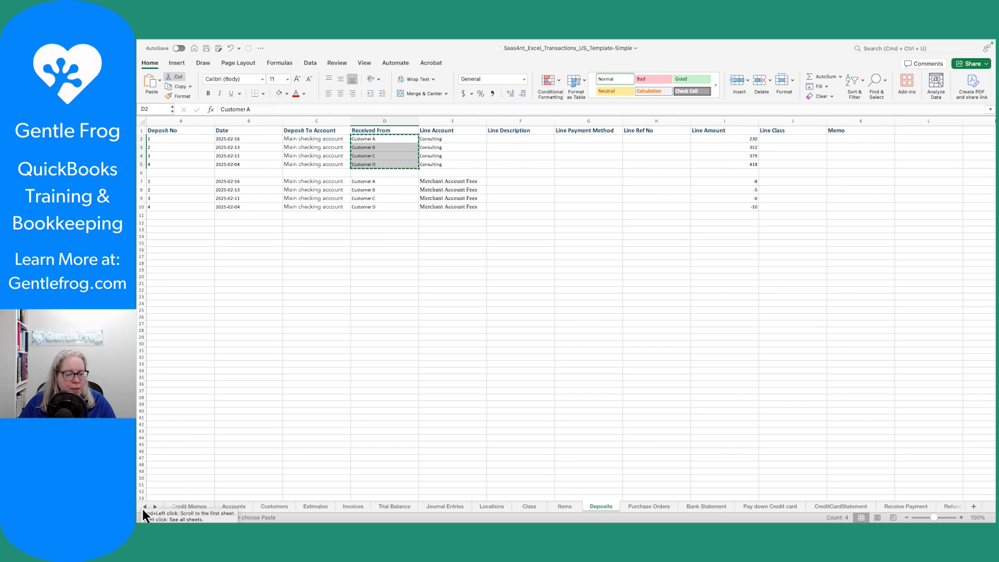
{"action": "left_click", "coordinate": [195, 506]}
{"action": "left_click", "coordinate": [274, 507]}
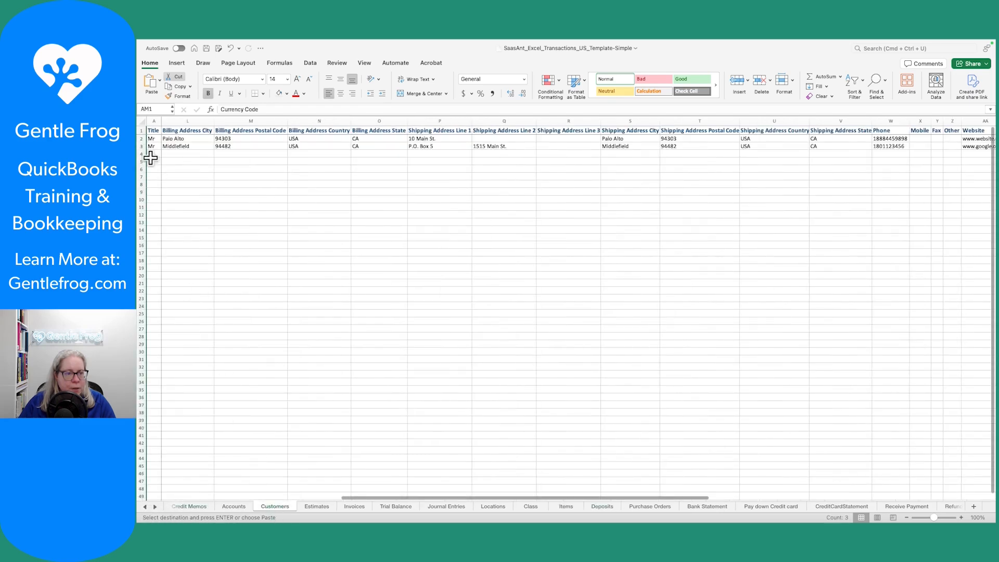
Step: Clear the two sample customer rows and fill the First Name column with Customer A to Customer D
{"action": "left_click_drag", "start_coordinate": [143, 139], "coordinate": [143, 148]}
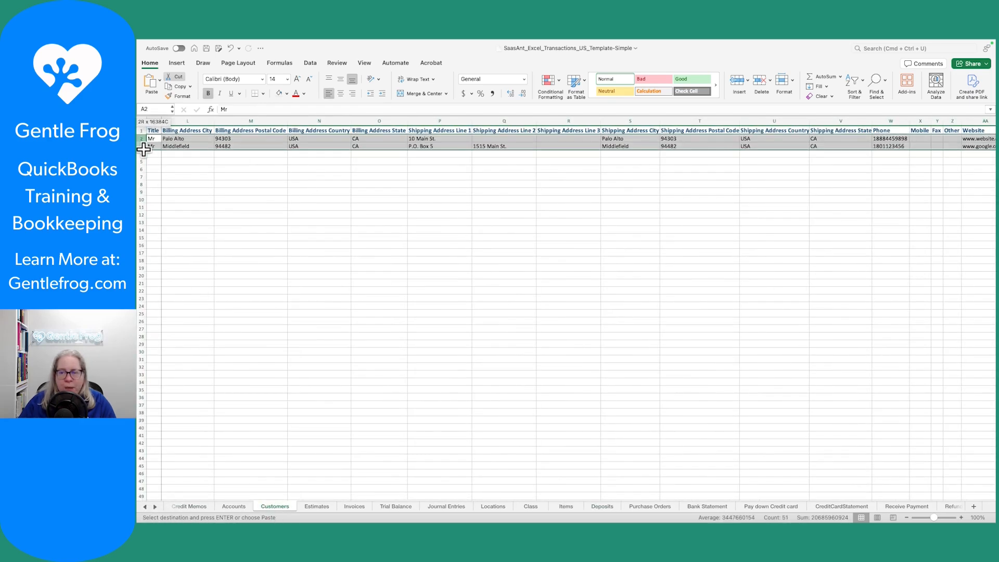
{"action": "key", "text": "Delete"}
{"action": "key", "text": "Right"}
{"action": "key", "text": "Right"}
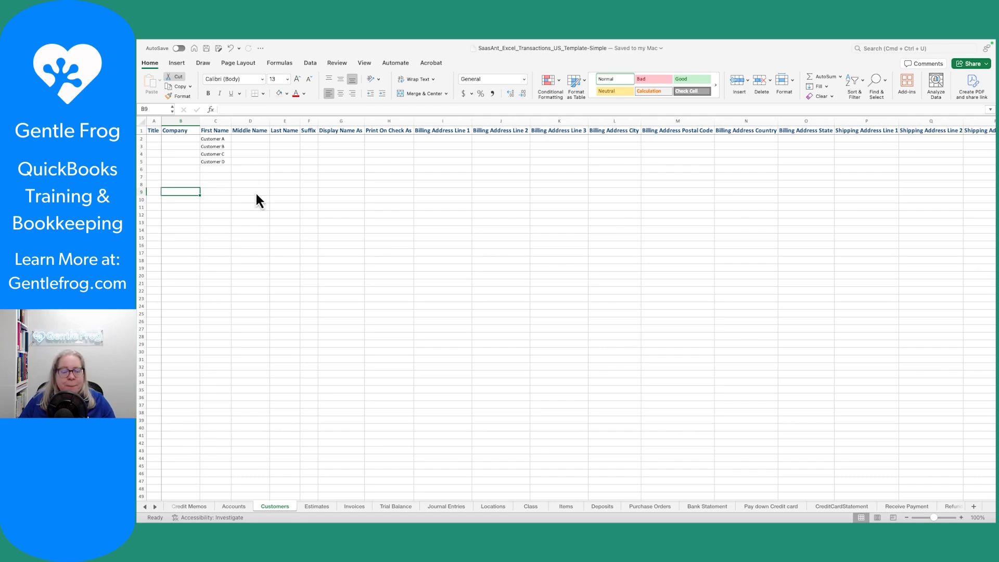
Step: Switch to SaasAnt Transactions, start a new Customers list import, and clear the previously uploaded file
{"action": "key", "text": "super+Tab"}
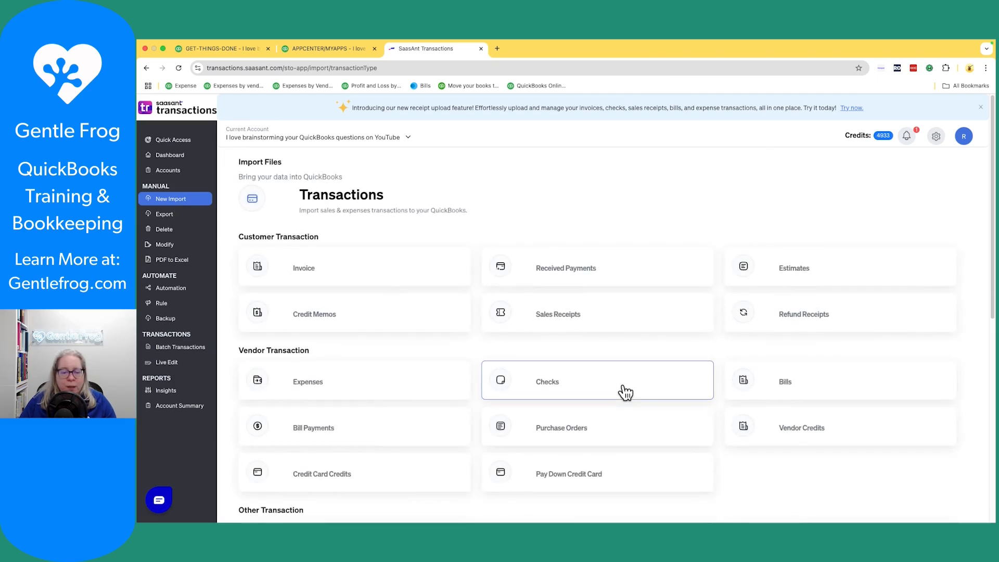
{"action": "scroll", "coordinate": [624, 393], "scroll_direction": "down", "scroll_amount": 1}
{"action": "scroll", "coordinate": [678, 383], "scroll_direction": "down", "scroll_amount": 10}
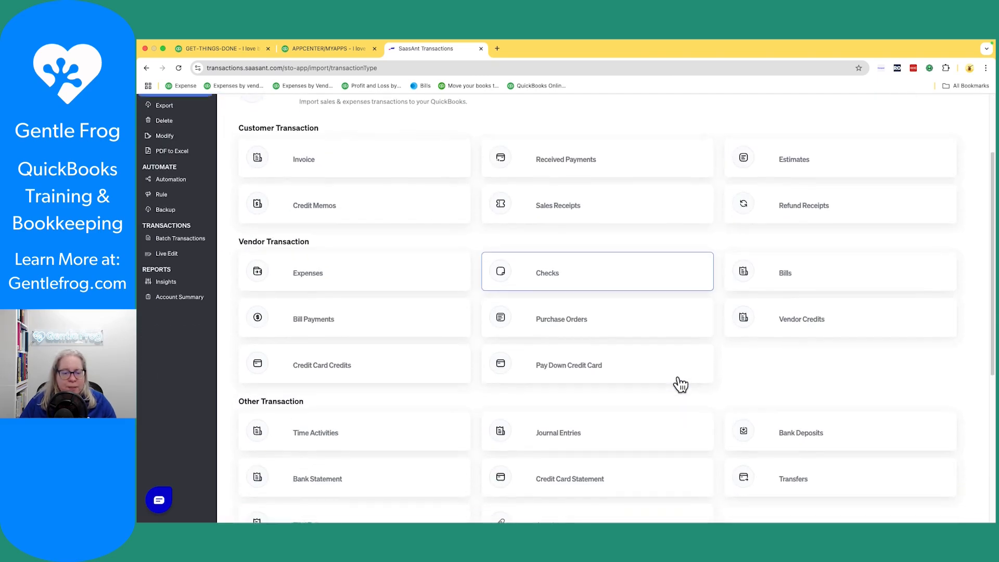
{"action": "scroll", "coordinate": [676, 379], "scroll_direction": "down", "scroll_amount": 4}
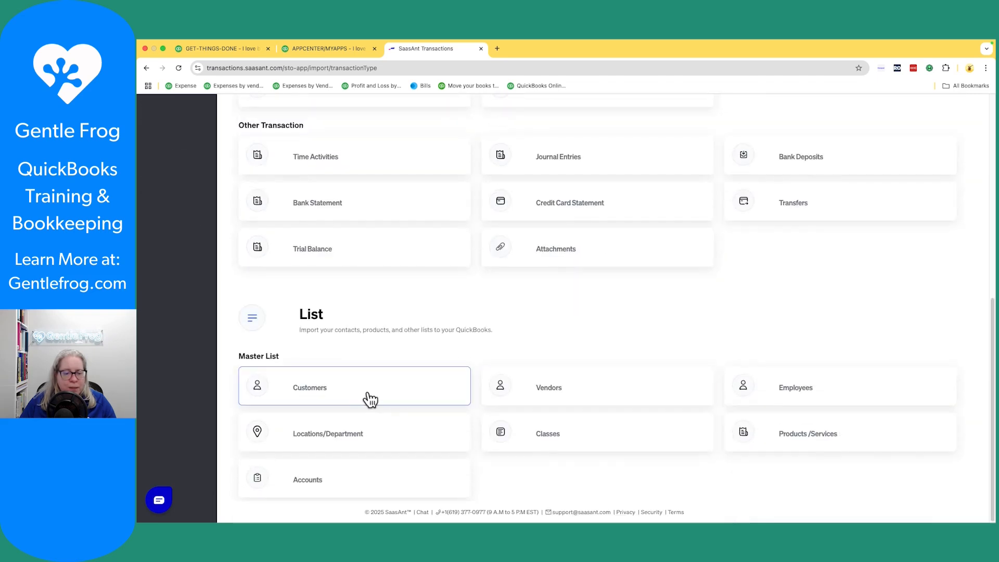
{"action": "left_click", "coordinate": [364, 399]}
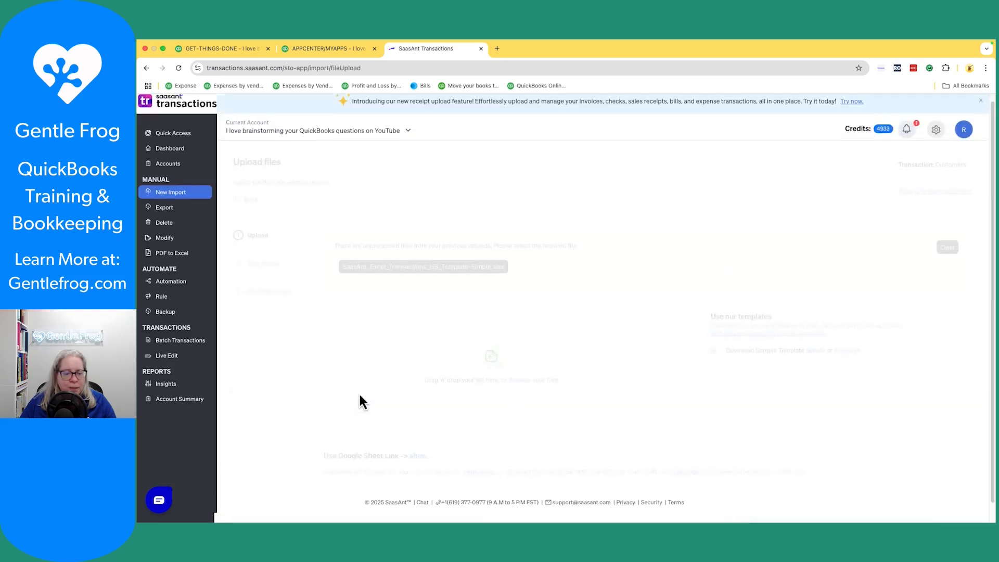
{"action": "left_click", "coordinate": [946, 255]}
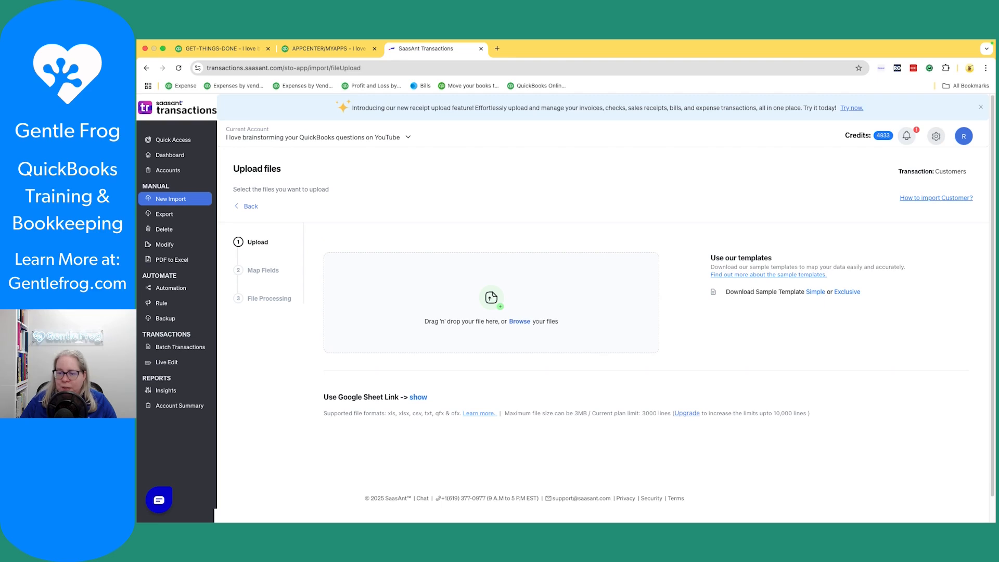
Step: Upload the updated SaasAnt_Excel_Transactions_US_Template-Simple.xlsx and choose Customers as the sheet to map
{"action": "key", "text": "super+Tab"}
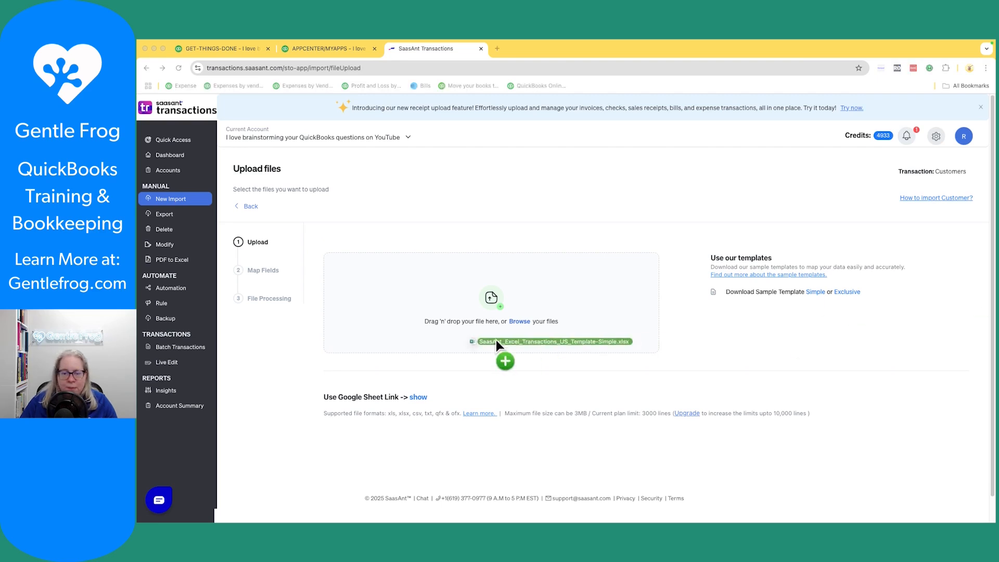
{"action": "left_click_drag", "start_coordinate": [495, 339], "coordinate": [503, 320]}
{"action": "left_click", "coordinate": [782, 317]}
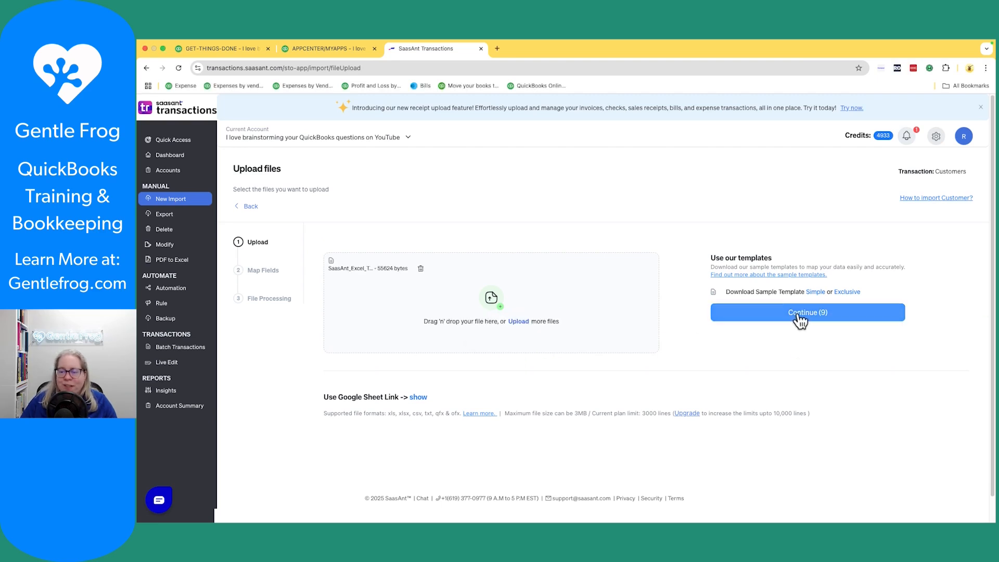
{"action": "left_click", "coordinate": [428, 264]}
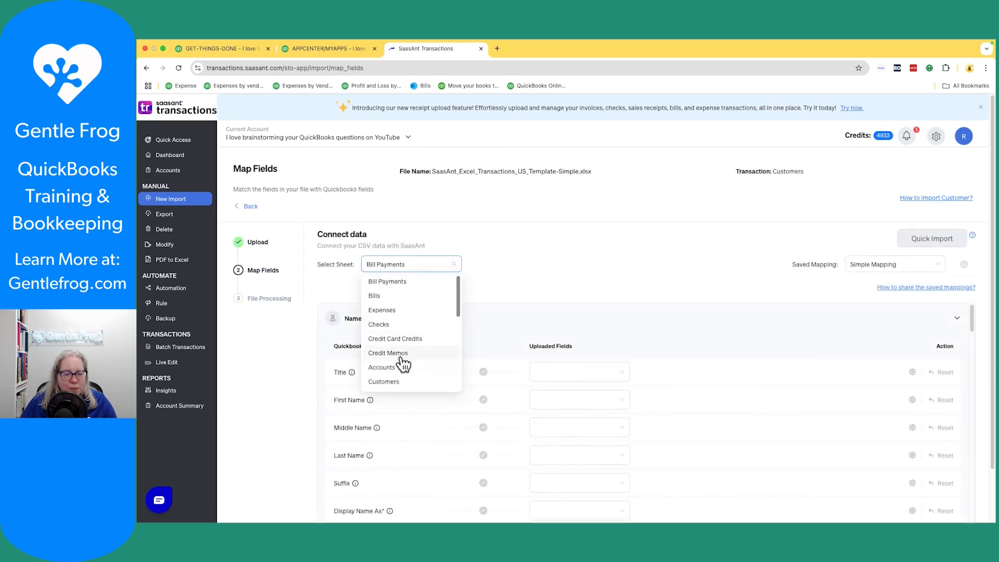
{"action": "left_click", "coordinate": [395, 383]}
Step: Check the customer field mapping, continue to the review, and upload the four customer rows to QuickBooks
{"action": "scroll", "coordinate": [453, 394], "scroll_direction": "down", "scroll_amount": 10}
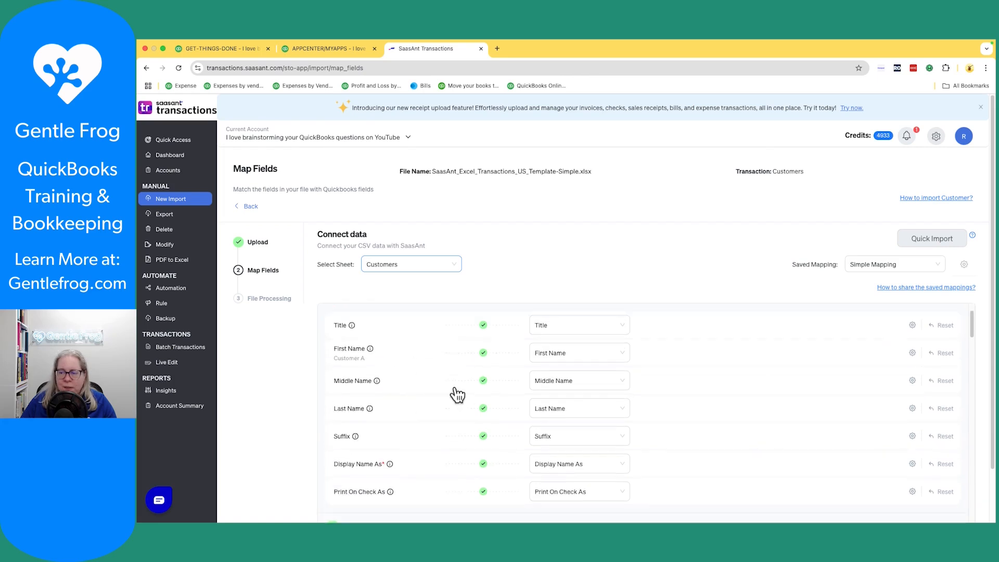
{"action": "scroll", "coordinate": [955, 460], "scroll_direction": "down", "scroll_amount": 15}
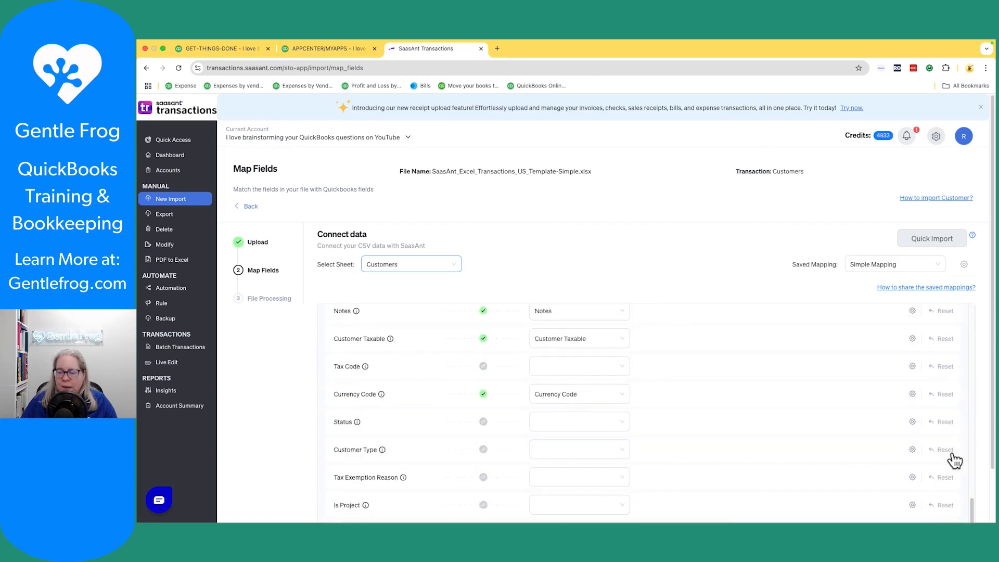
{"action": "left_click", "coordinate": [959, 489]}
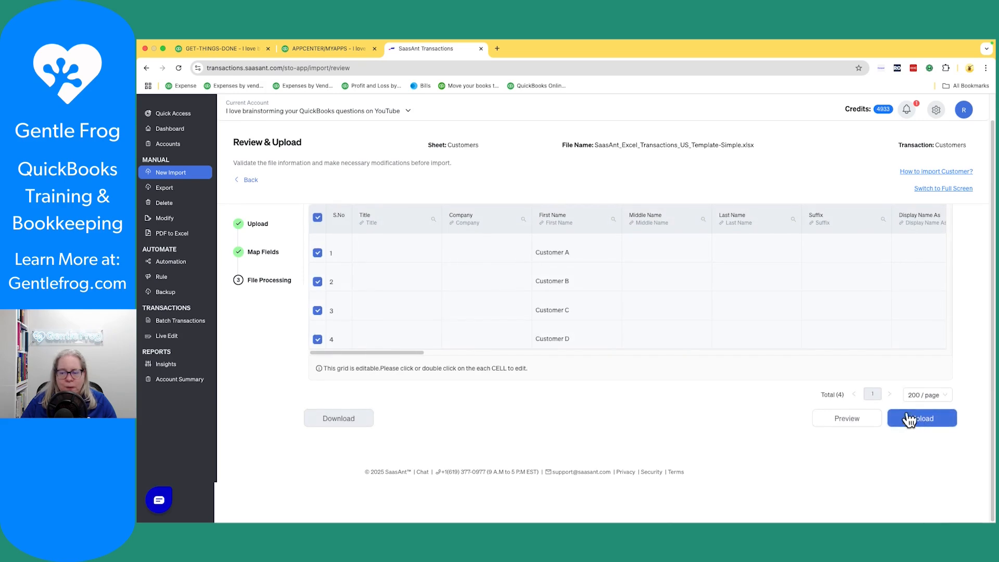
{"action": "left_click", "coordinate": [914, 419]}
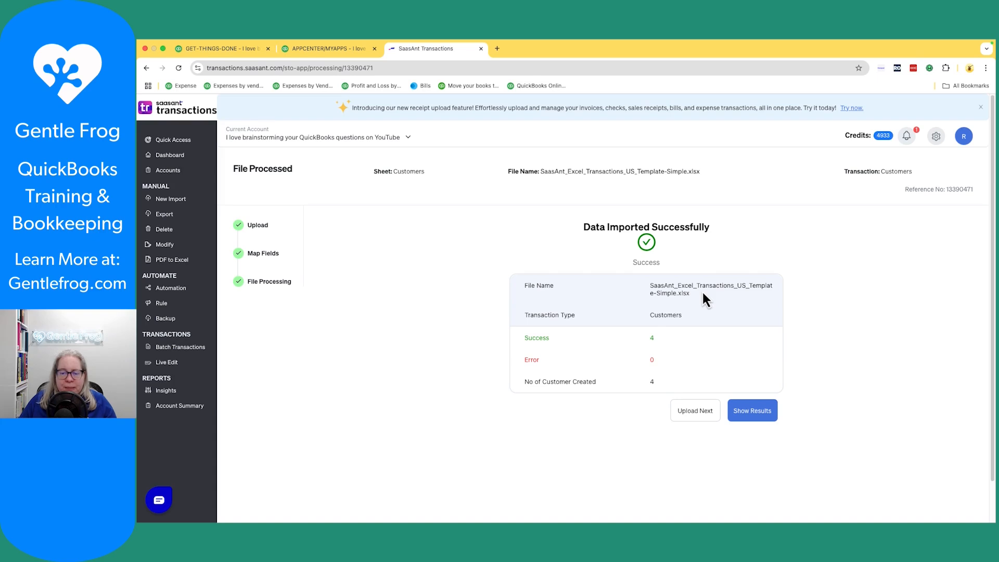
Step: Start another import for Bank Deposits, reusing the previously uploaded SaasAnt_Excel_Transactions_US_Template-Simple.xlsx
{"action": "left_click", "coordinate": [697, 411]}
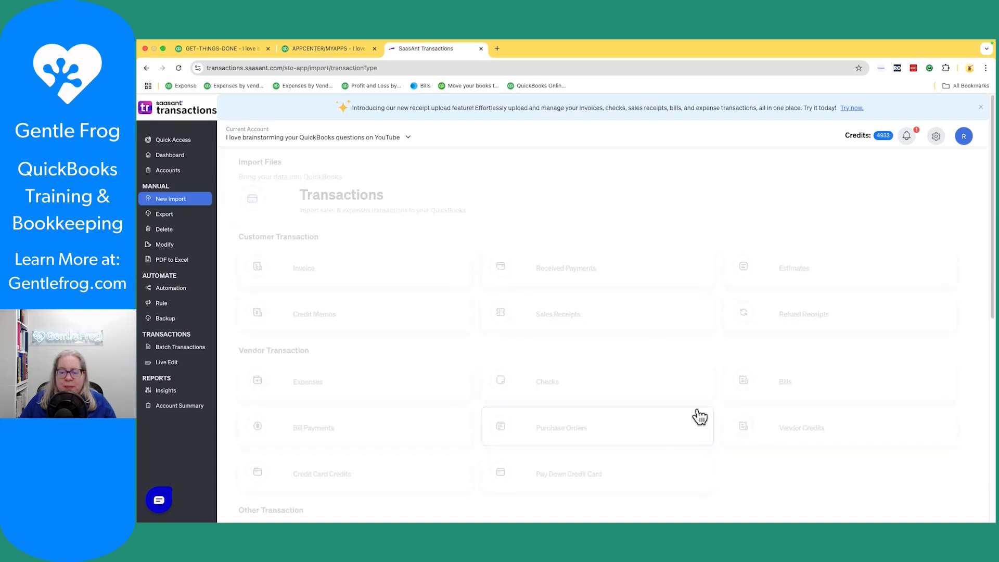
{"action": "scroll", "coordinate": [598, 408], "scroll_direction": "down", "scroll_amount": 5}
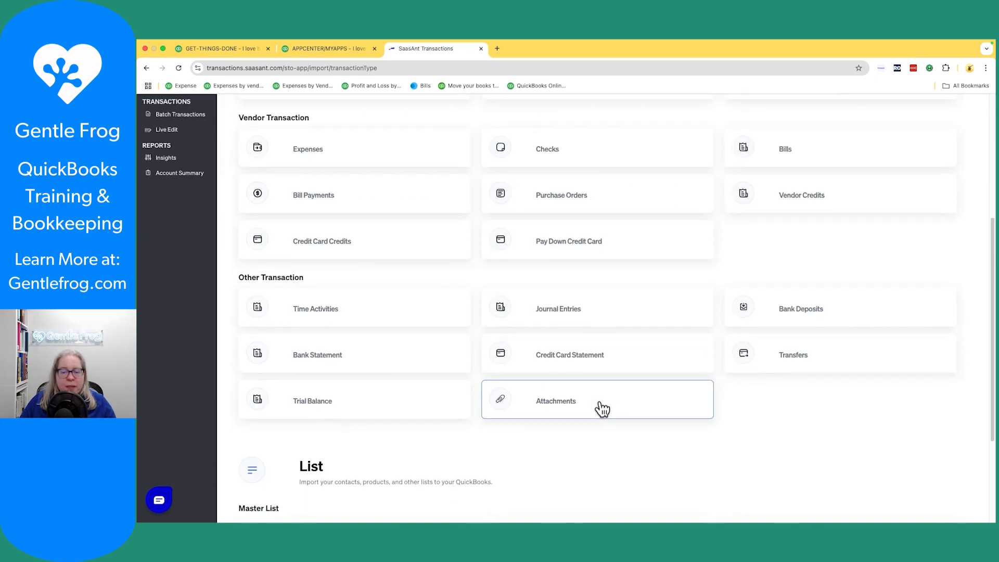
{"action": "left_click", "coordinate": [776, 316]}
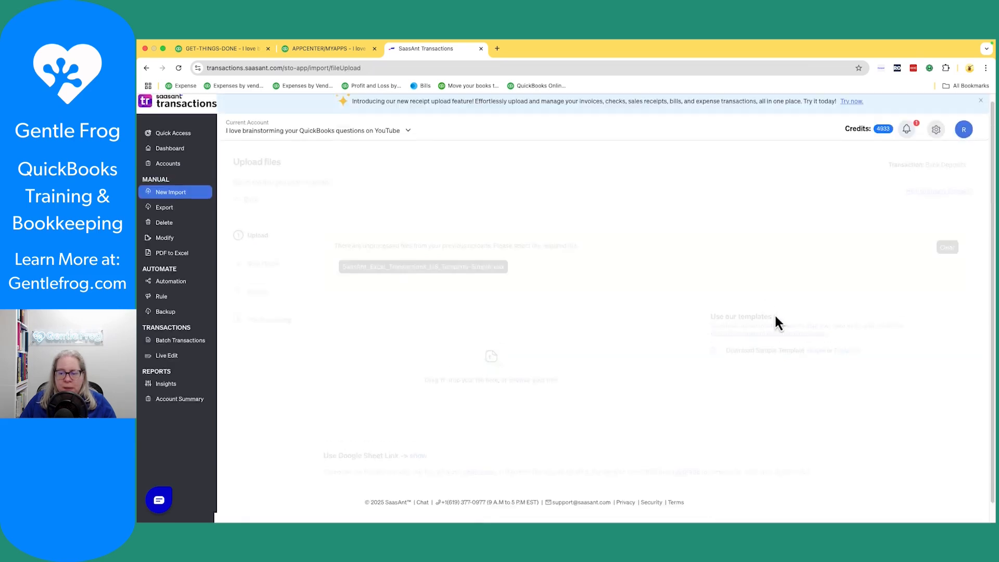
{"action": "left_click", "coordinate": [482, 273]}
Step: Choose Deposits as the sheet, keep the automatic field mapping, and upload the reviewed deposit lines to QuickBooks
{"action": "left_click", "coordinate": [414, 266]}
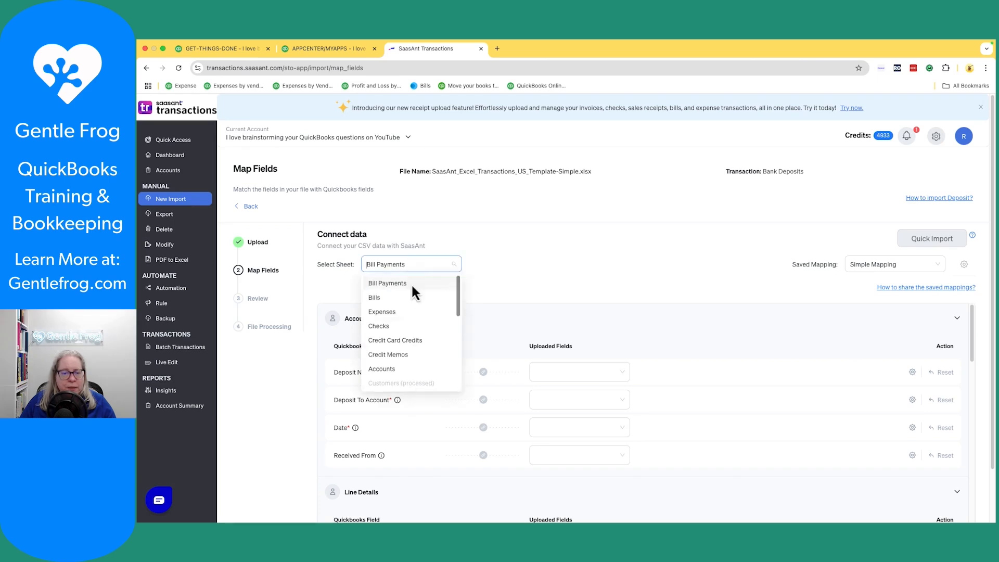
{"action": "scroll", "coordinate": [401, 345], "scroll_direction": "down", "scroll_amount": 5}
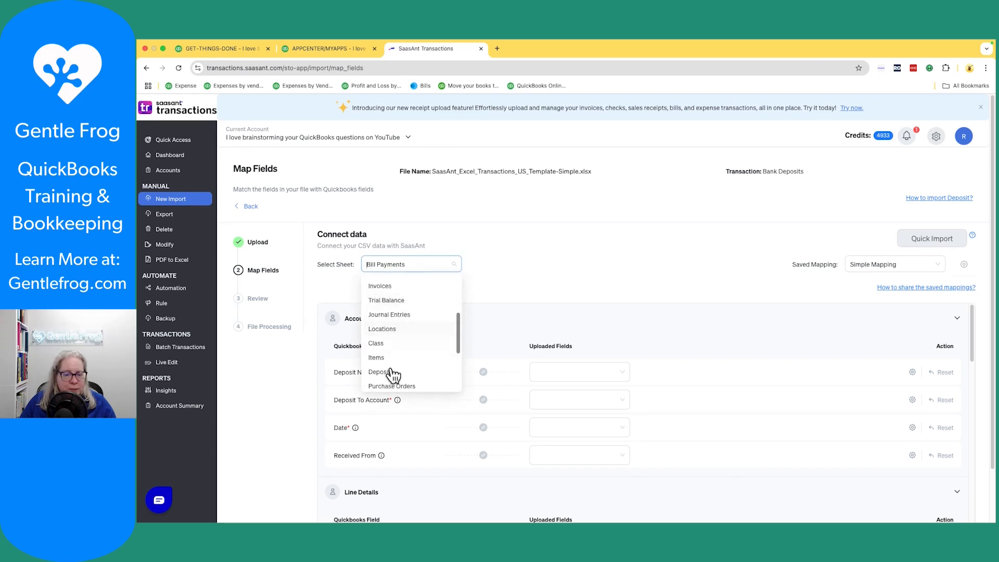
{"action": "left_click", "coordinate": [392, 372]}
{"action": "scroll", "coordinate": [640, 297], "scroll_direction": "down", "scroll_amount": 1}
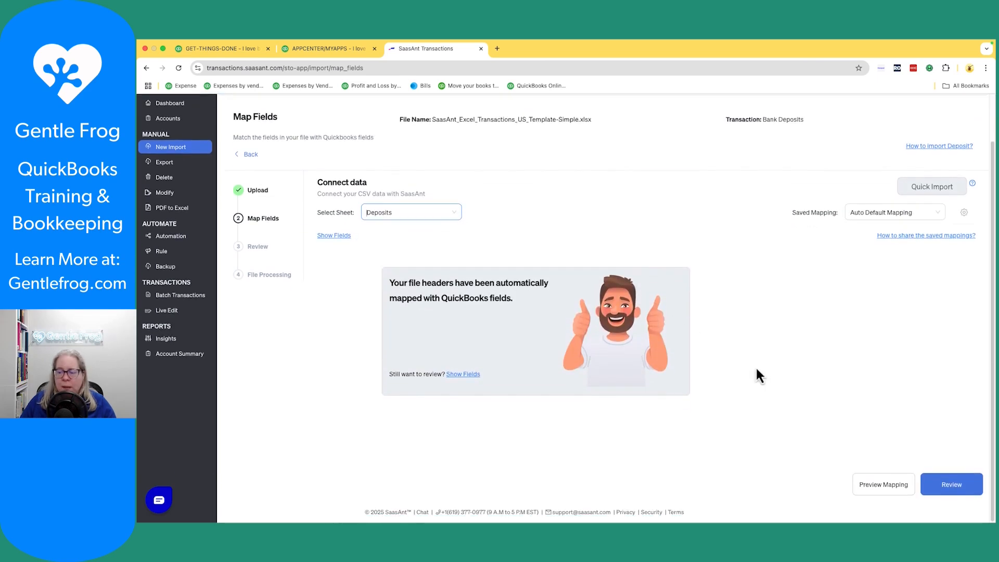
{"action": "left_click", "coordinate": [949, 486]}
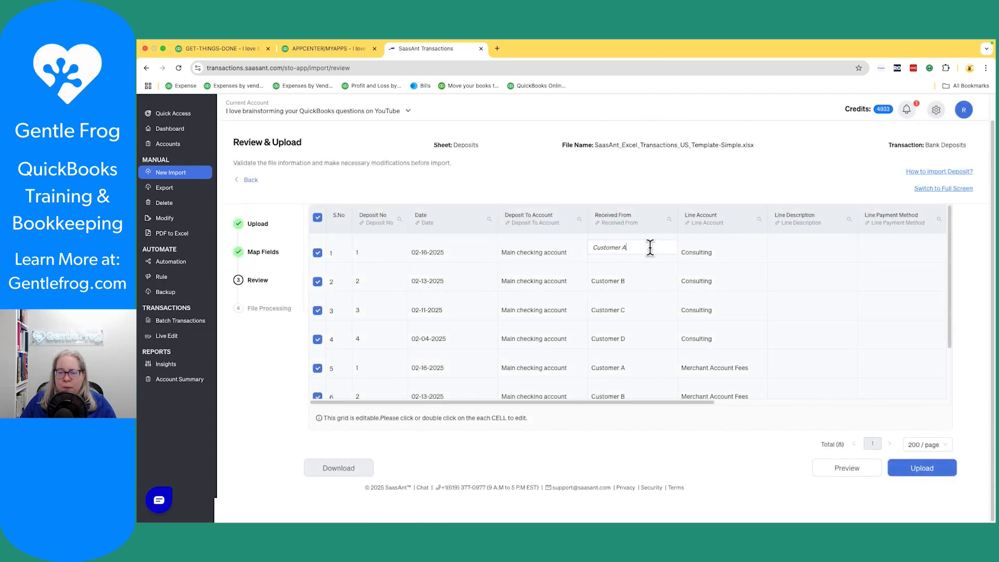
{"action": "left_click", "coordinate": [908, 467]}
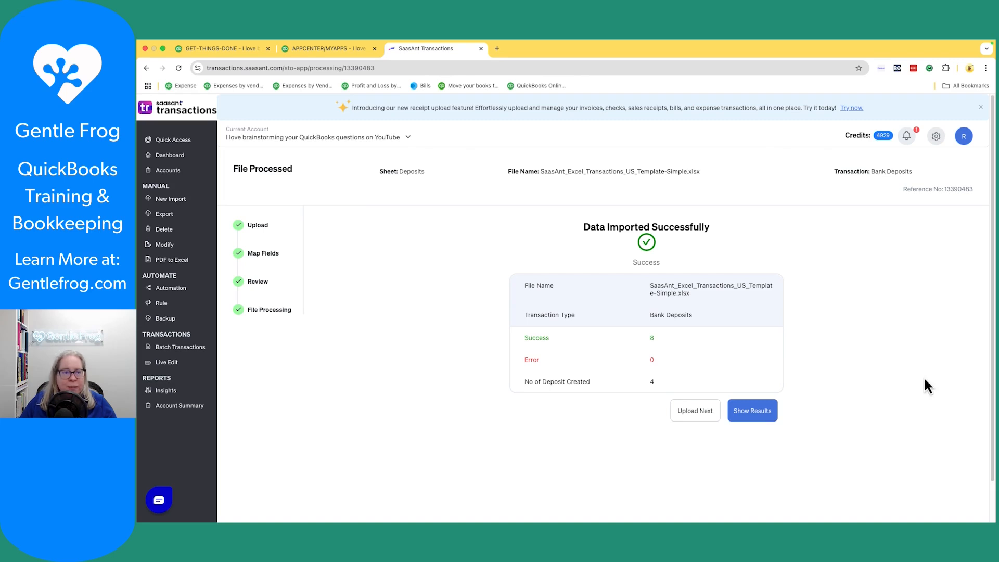
Step: Refresh QuickBooks, open the recent Customer D deposit dated 02/04/2025 to check its Received From lines, and close it
{"action": "left_click", "coordinate": [232, 46]}
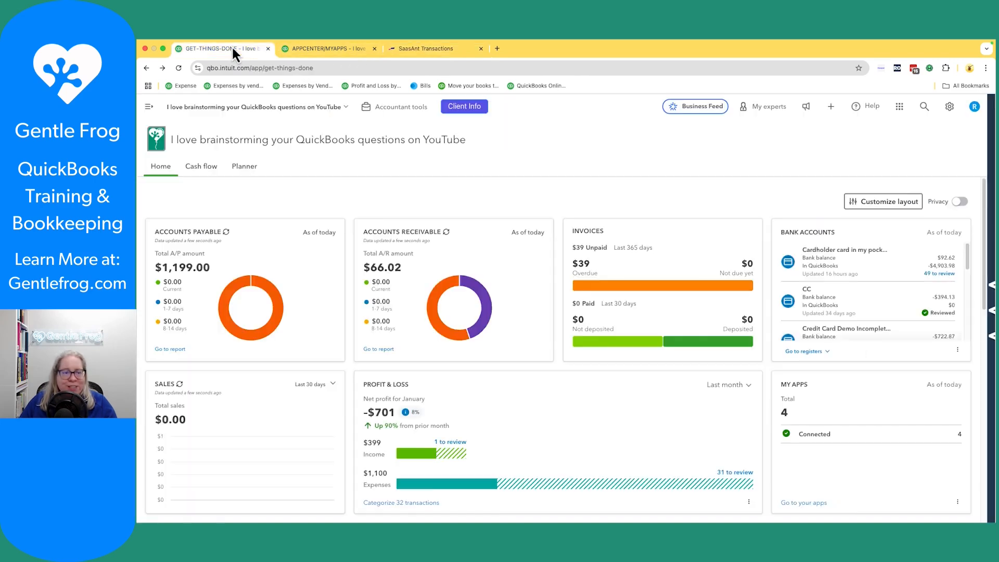
{"action": "left_click", "coordinate": [179, 68]}
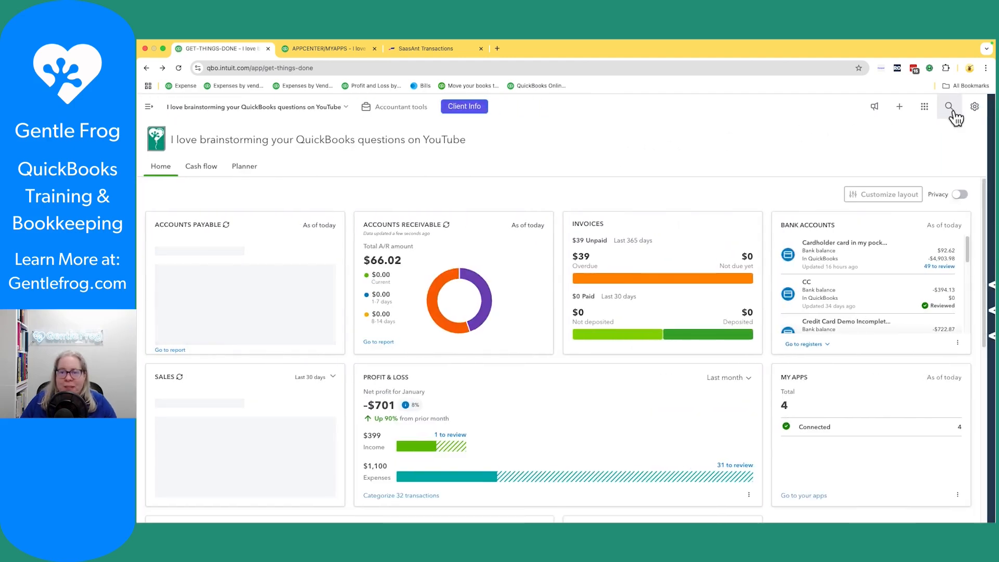
{"action": "left_click", "coordinate": [952, 112]}
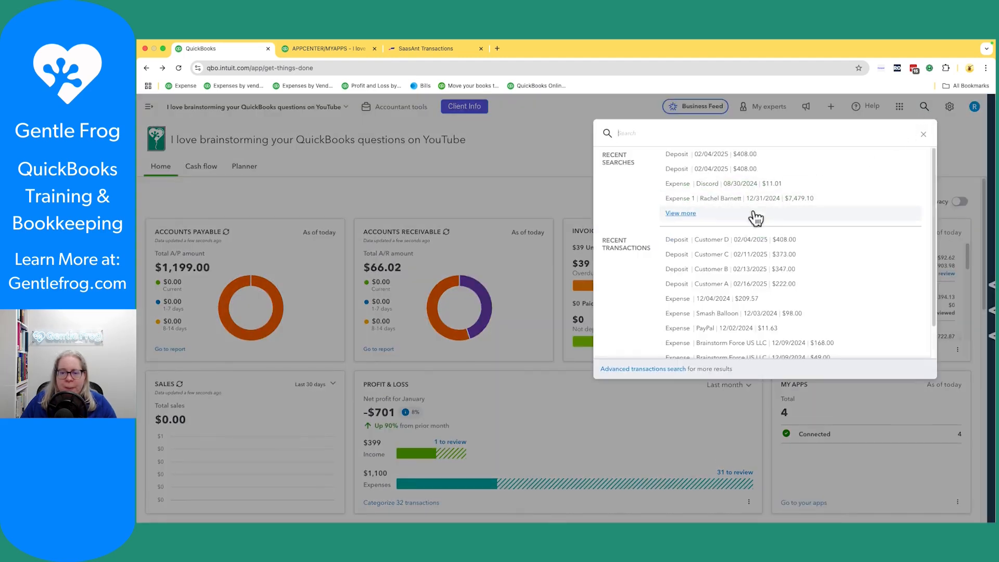
{"action": "left_click", "coordinate": [707, 247]}
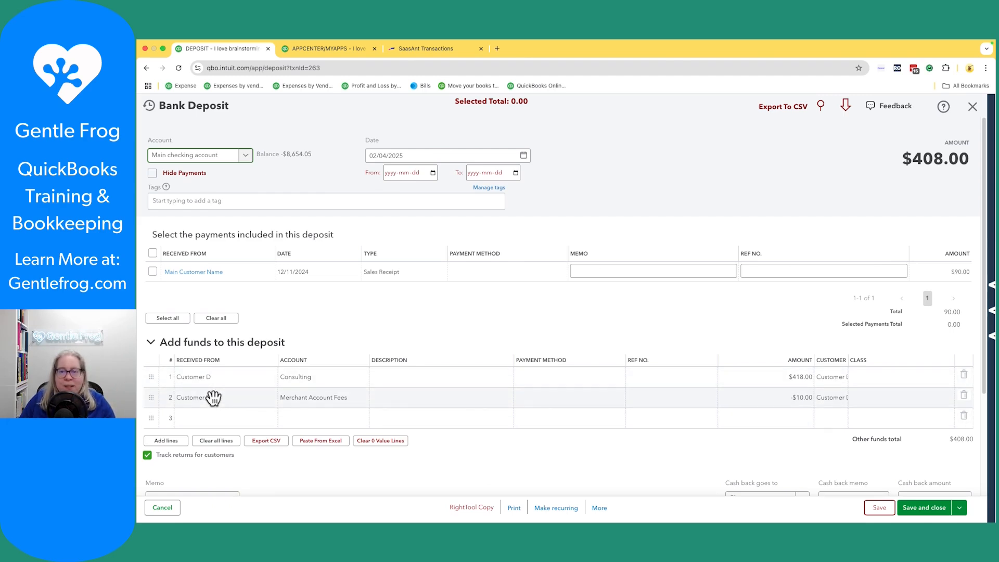
{"action": "left_click", "coordinate": [170, 508]}
Step: Open the Customers list under Sales and examine Customer D's transaction list
{"action": "left_click", "coordinate": [149, 106]}
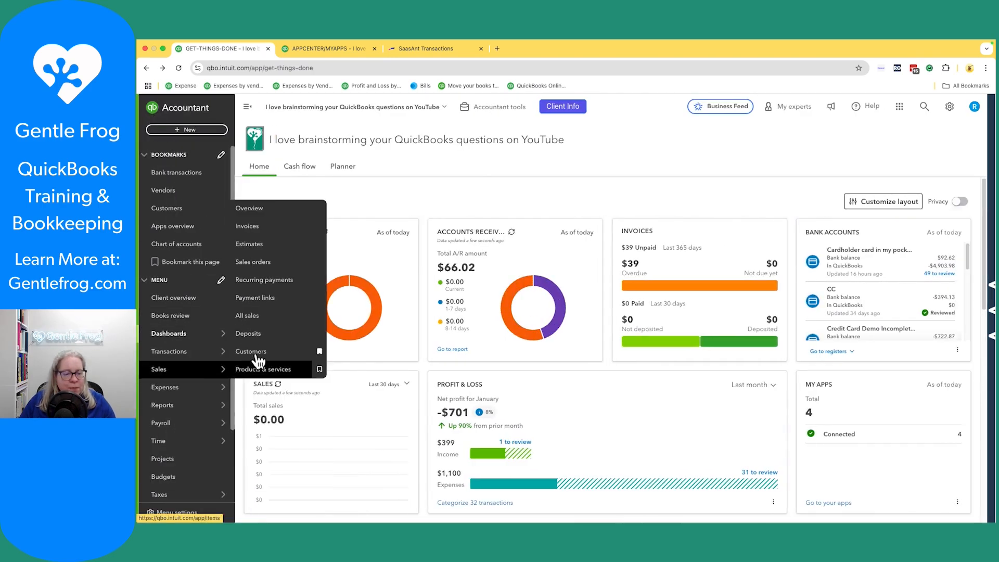
{"action": "left_click", "coordinate": [285, 350]}
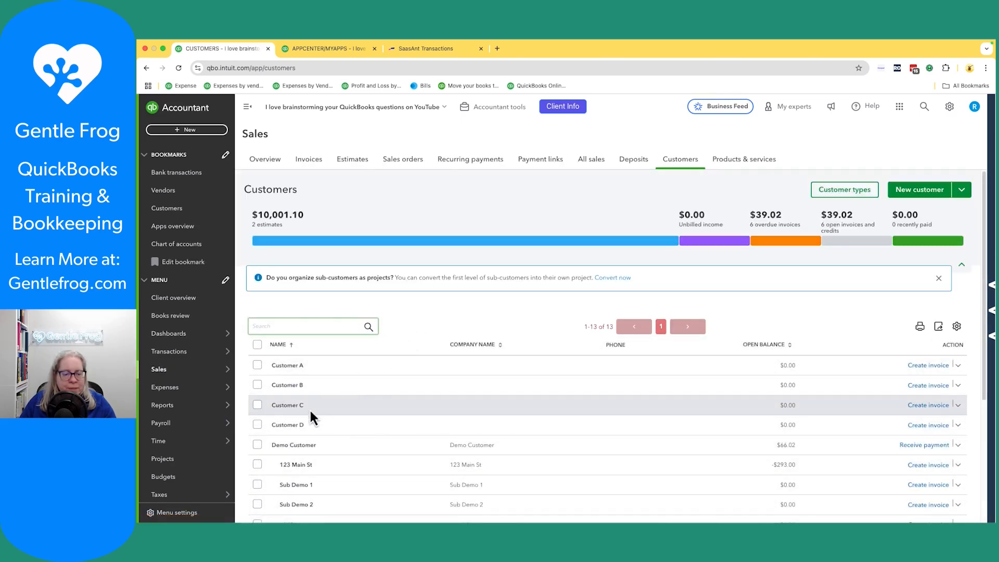
{"action": "left_click", "coordinate": [293, 421]}
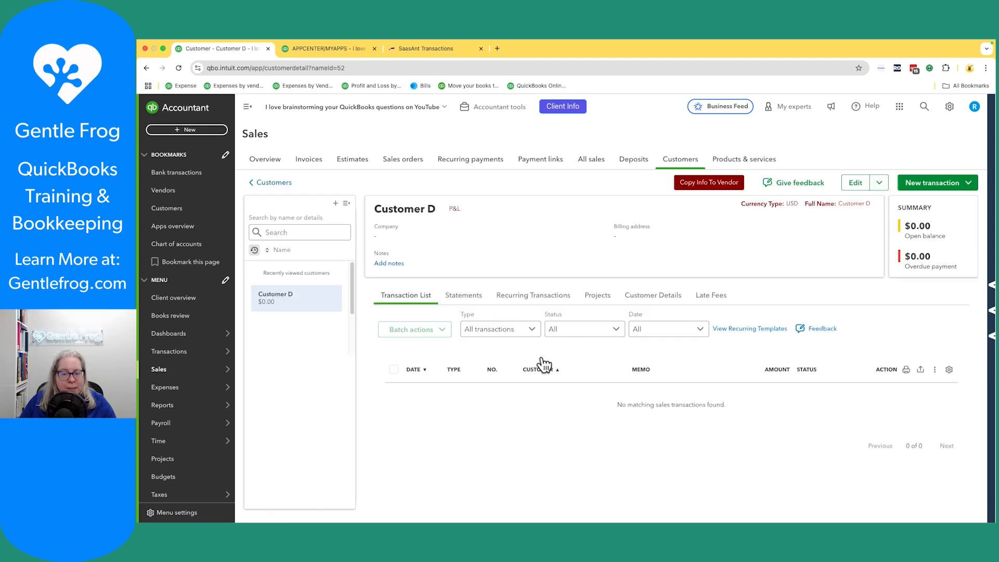
{"action": "left_click", "coordinate": [540, 371]}
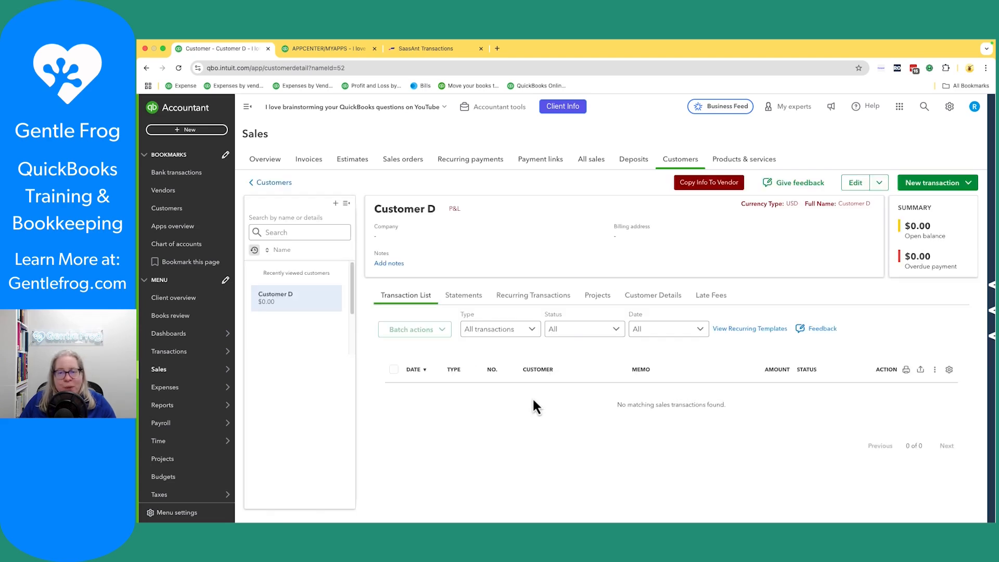